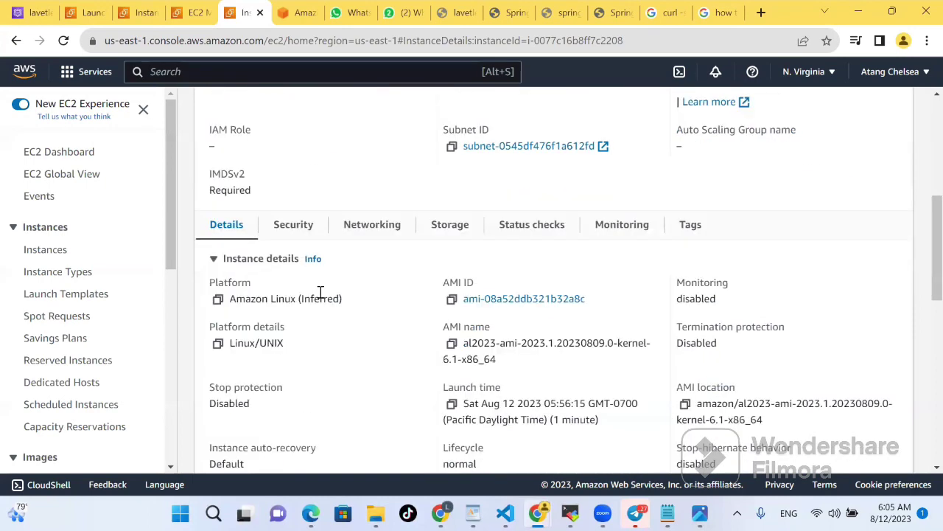
Step: Check the platform listed in the Agent1 instance's details, then return to the instance summary
drag(218, 298, 364, 312)
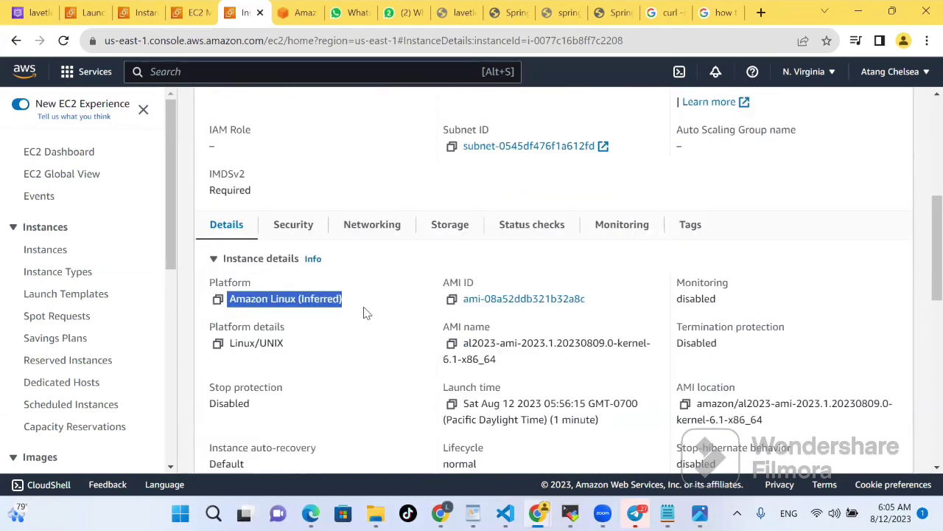
click(401, 341)
scroll(403, 343, up, 1)
scroll(403, 342, up, 3)
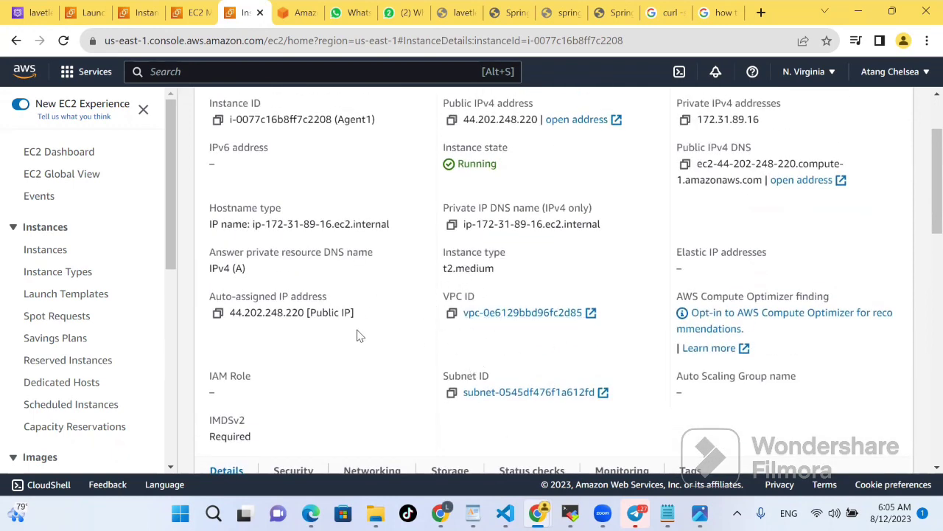
scroll(358, 332, up, 2)
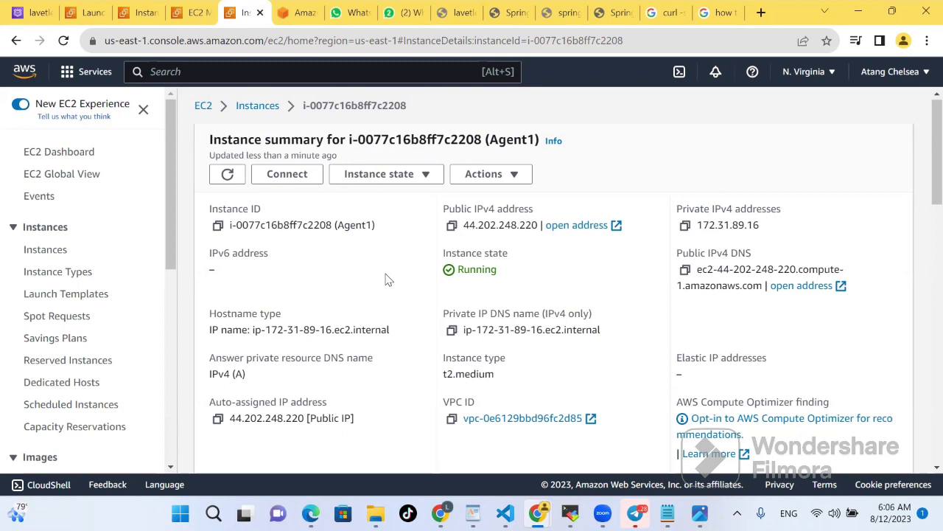
Step: Copy the Agent1 instance's public IPv4 address and enter it as the remote host of a new SSH session in MobaXterm
click(451, 227)
mouse_move(569, 514)
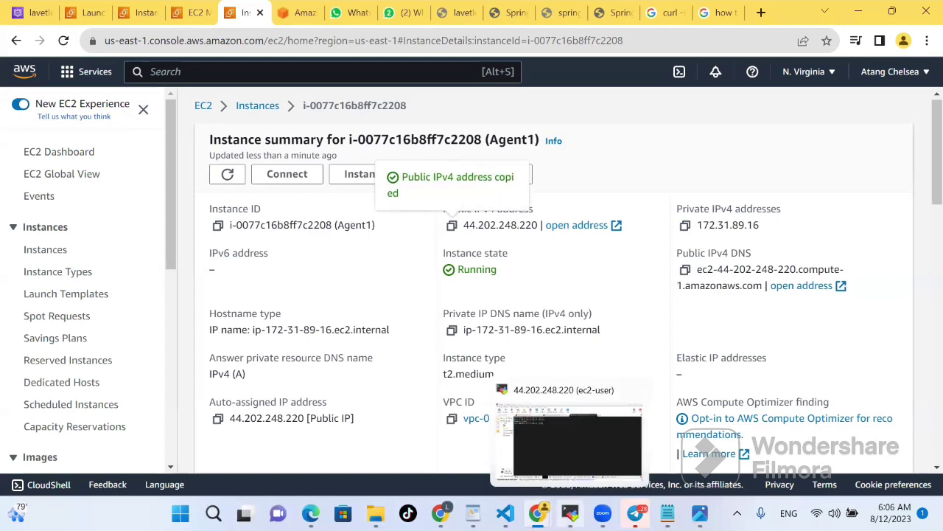
click(567, 442)
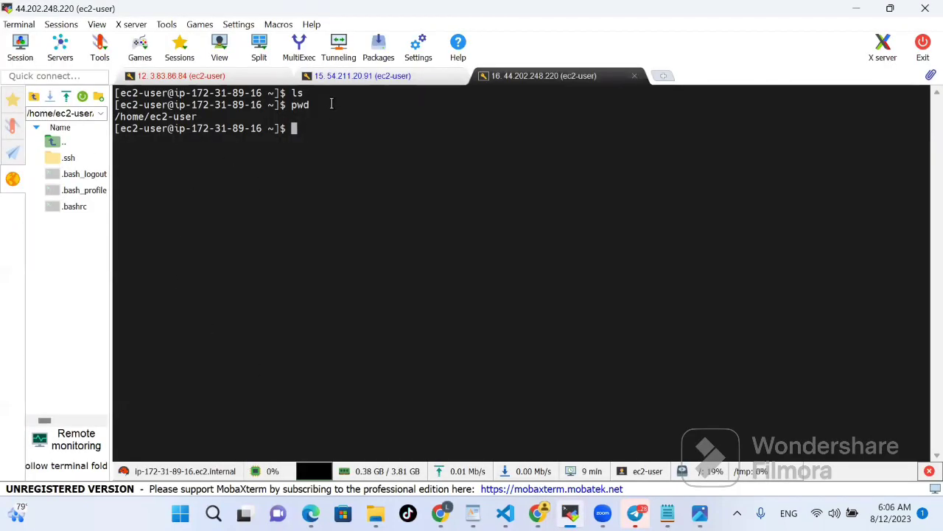
click(19, 46)
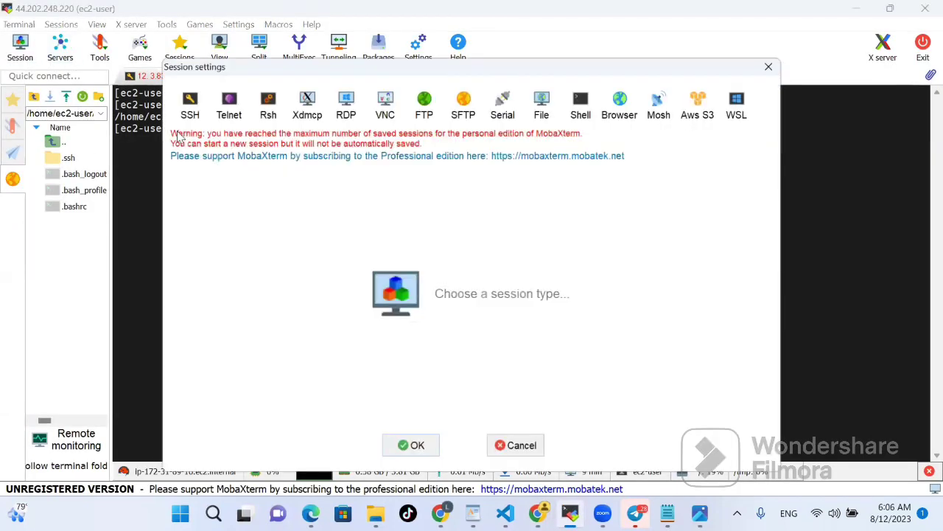
click(183, 115)
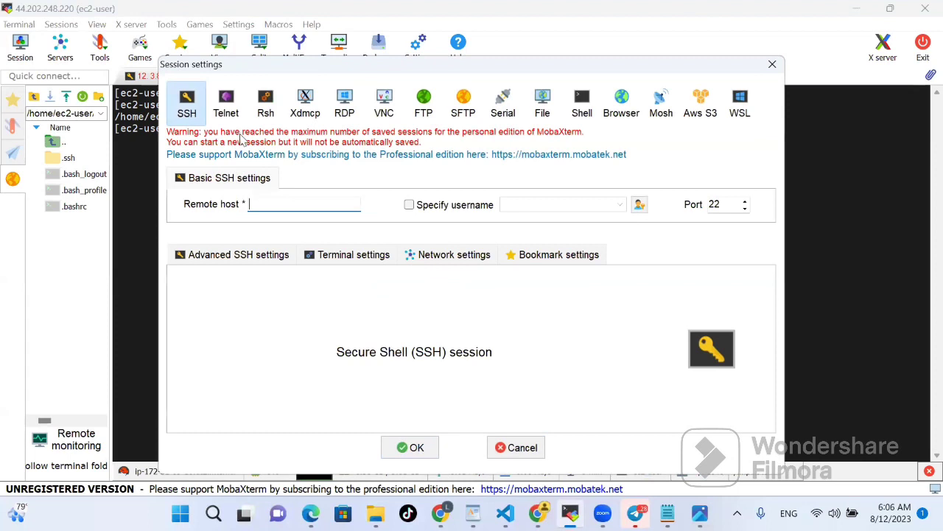
right_click(266, 202)
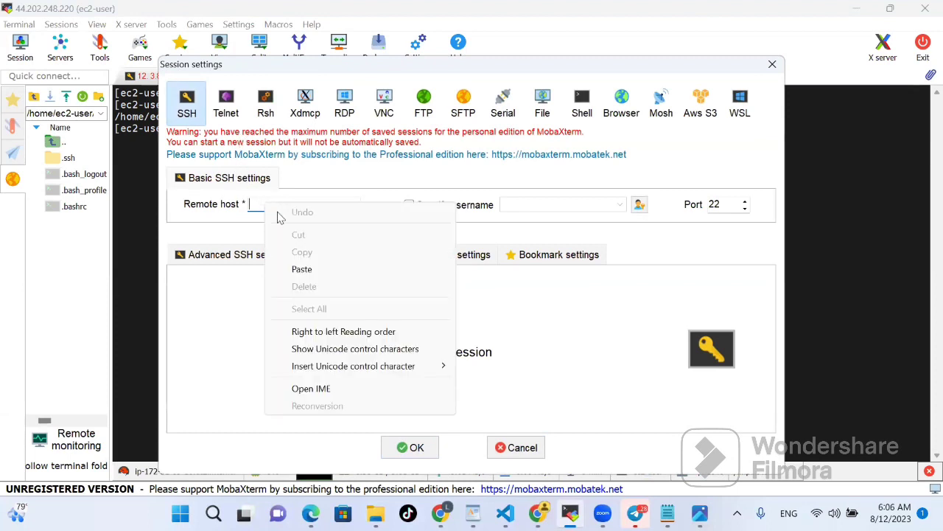
click(332, 270)
Step: Specify ec2-user as the username for the new SSH session
click(409, 205)
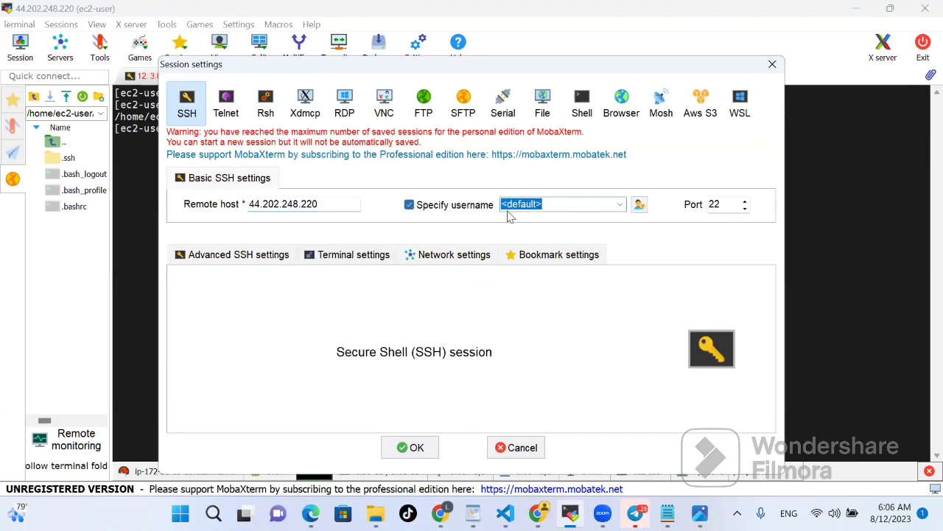
key(BackSpace)
text(ec2)
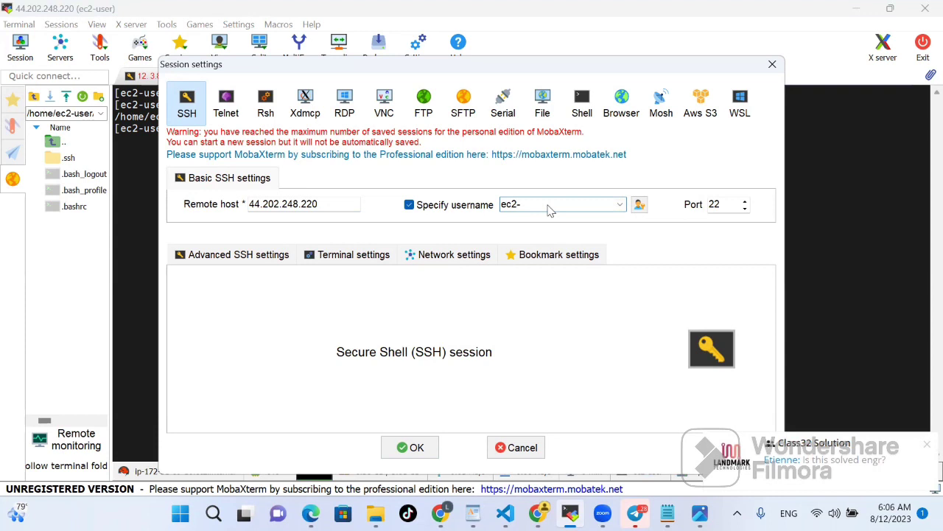
text(-user)
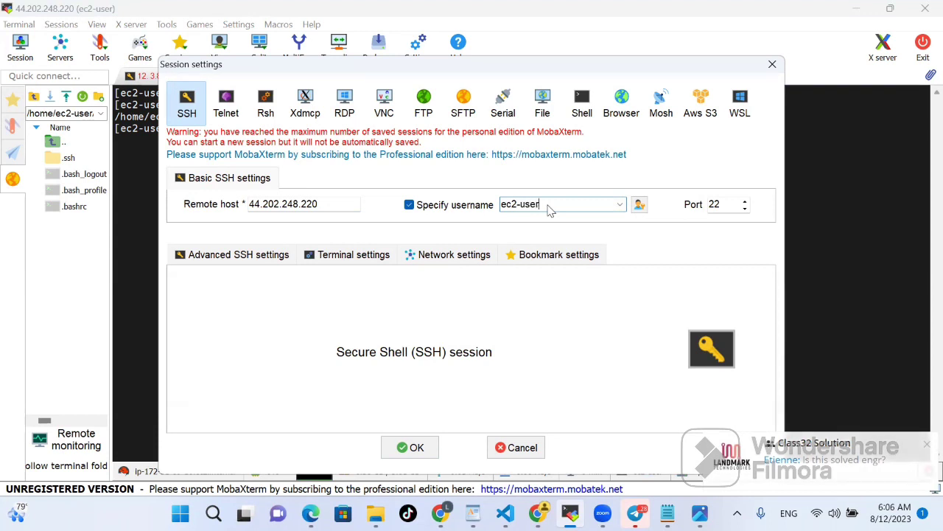
Step: Assign the private key file ubuntu.pem from Downloads in the advanced SSH settings and open the session
click(220, 265)
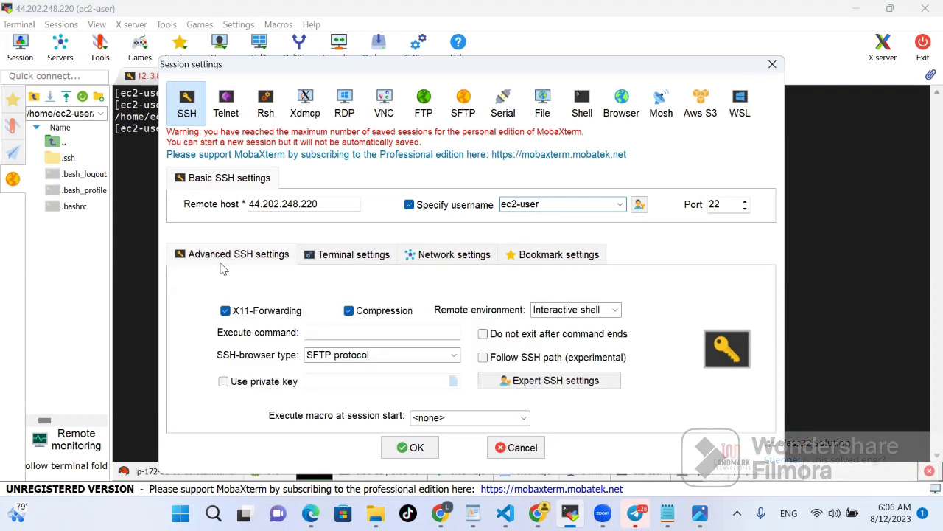
click(224, 382)
click(454, 381)
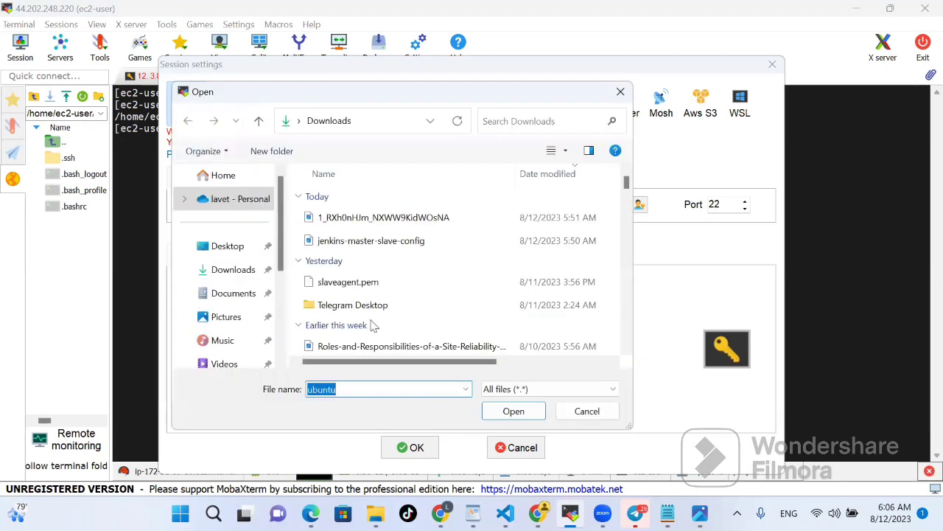
scroll(360, 325, down, 6)
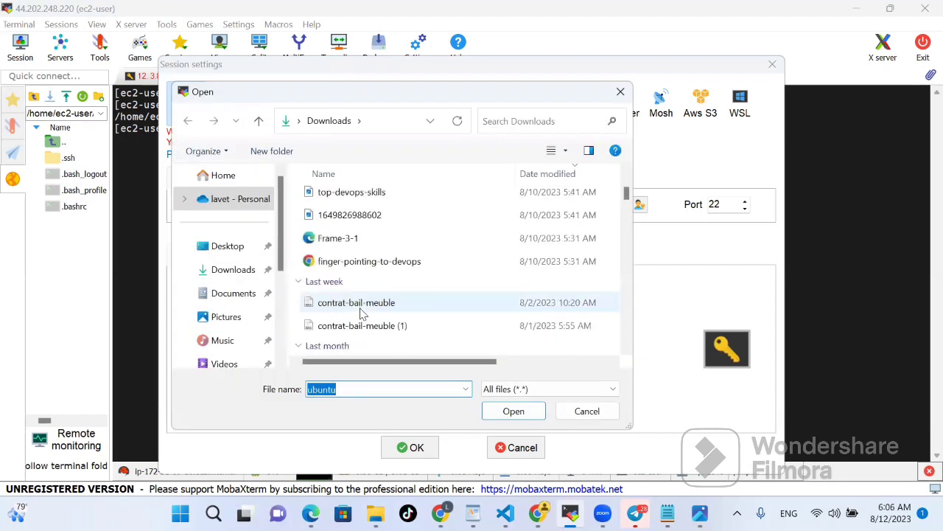
scroll(361, 314, down, 2)
click(360, 300)
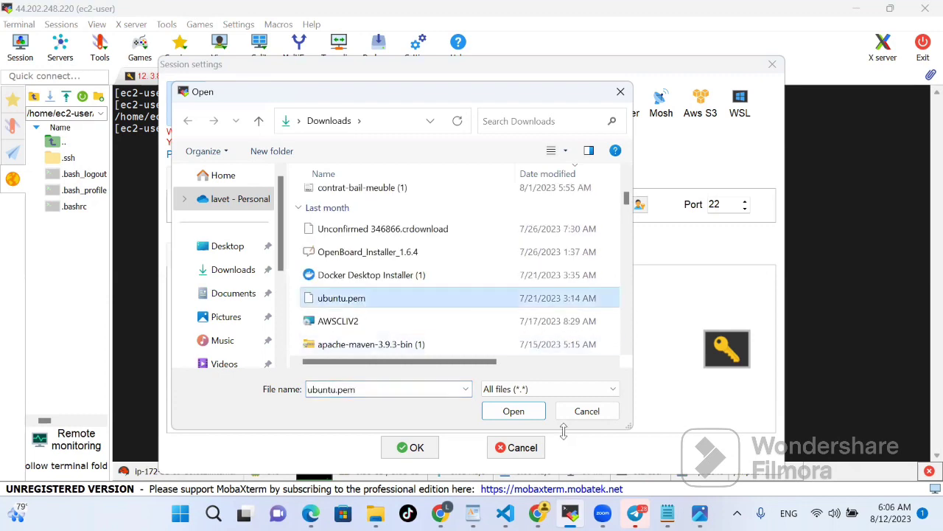
click(515, 411)
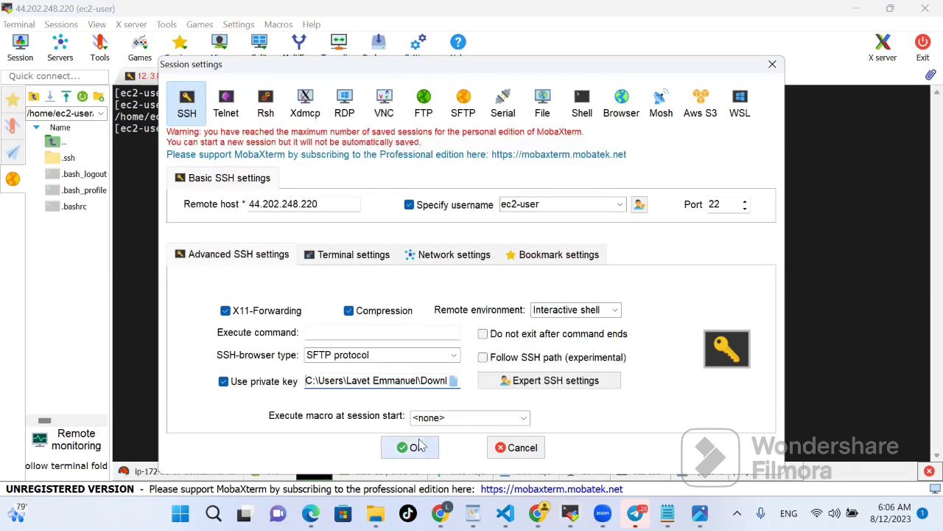
click(417, 445)
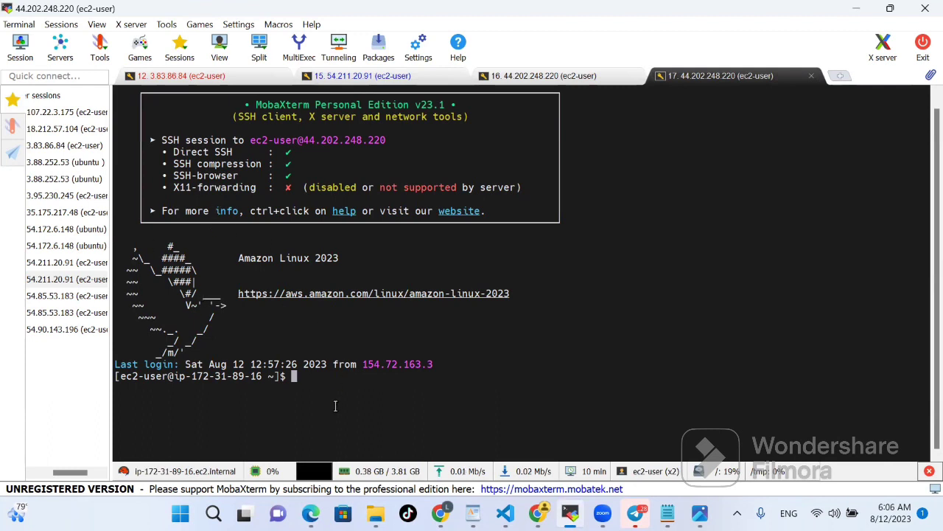
Step: List the files on the Agent1 server with ls and print the working directory with pwd
text(ls)
key(Return)
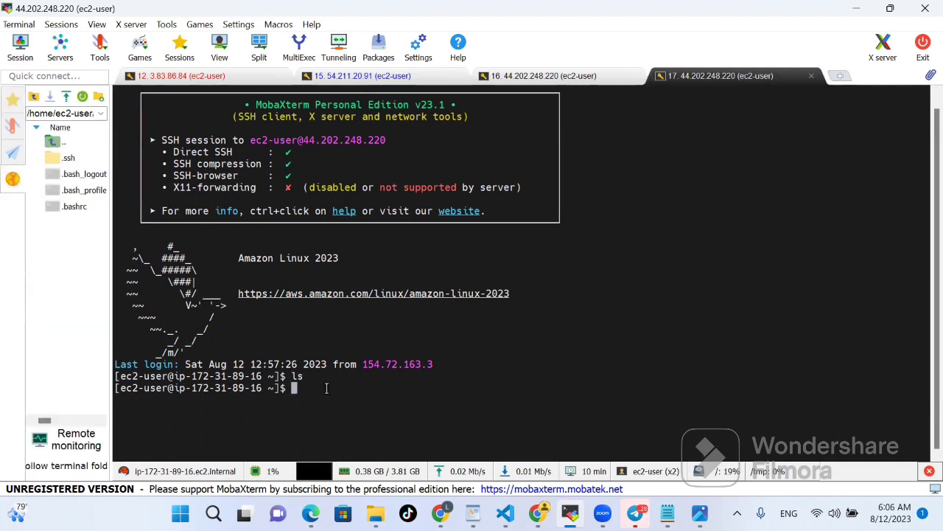
text(ls)
key(Return)
text(pwd)
key(Return)
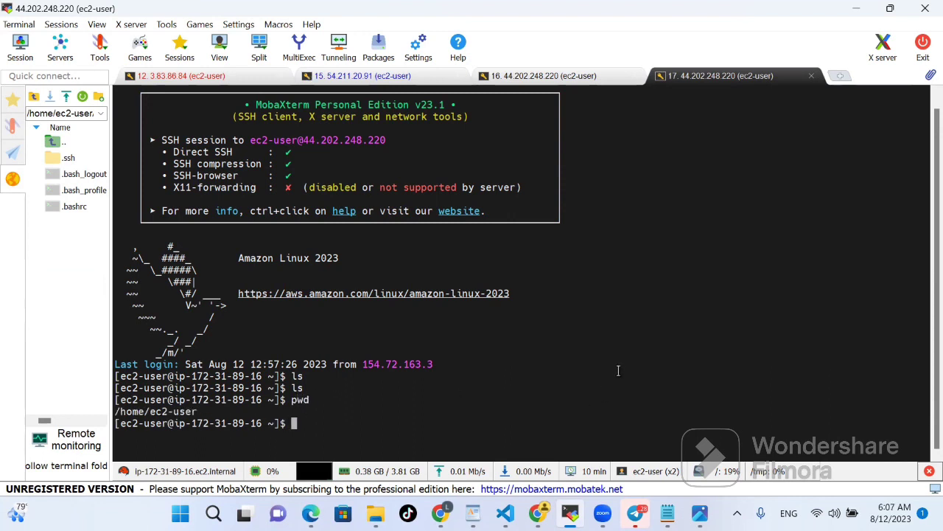
Step: Check for a Java installation on the server with java --version
text(java --version)
key(Return)
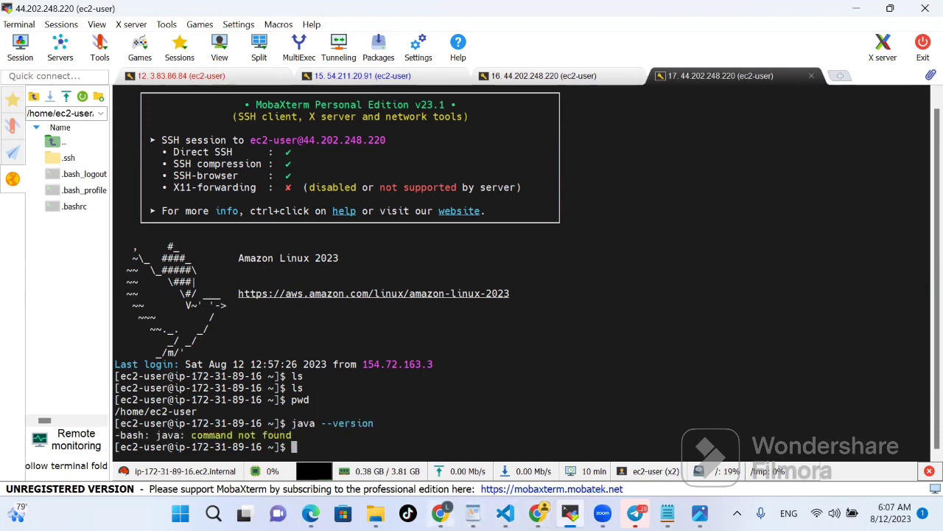
Step: Switch to Jenkins in Chrome and delete the existing Agent1 node, confirming the deletion
mouse_move(440, 514)
click(401, 392)
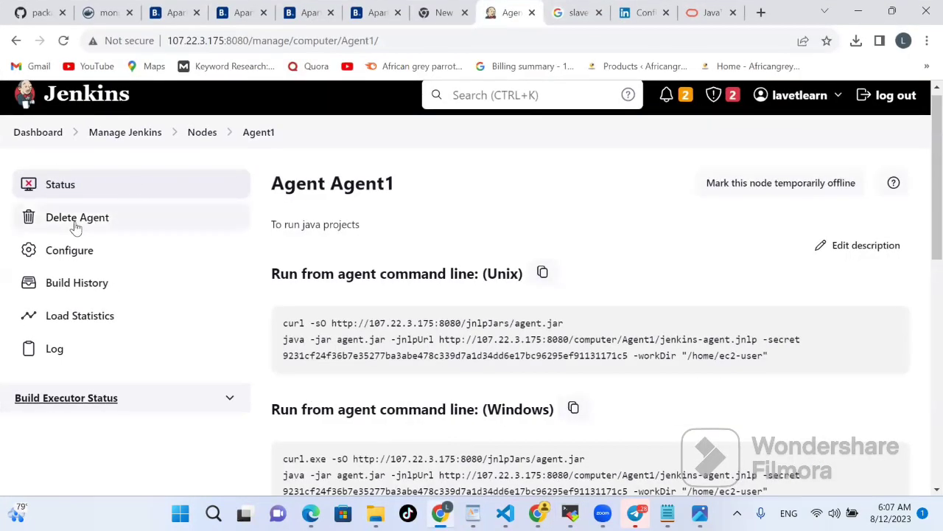
click(136, 221)
click(549, 124)
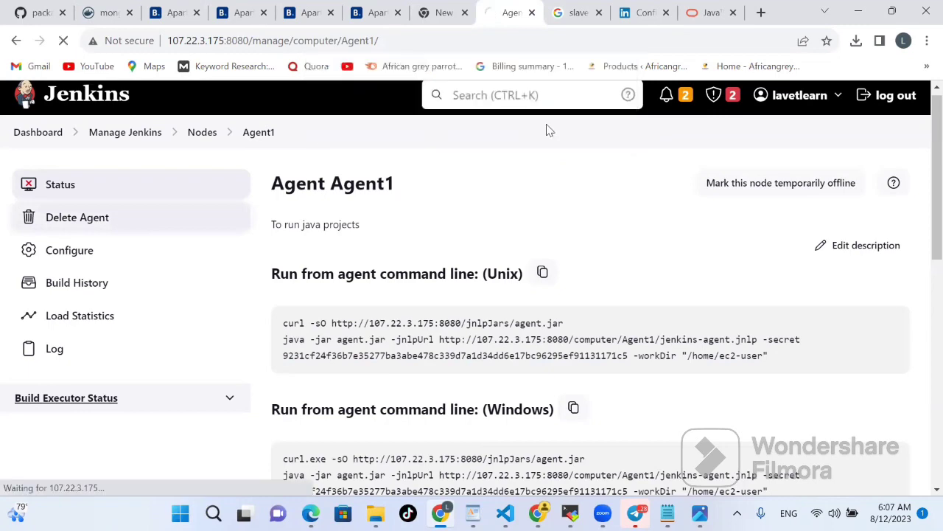
Step: Create a new node named Agent1 of type Permanent Agent
click(825, 195)
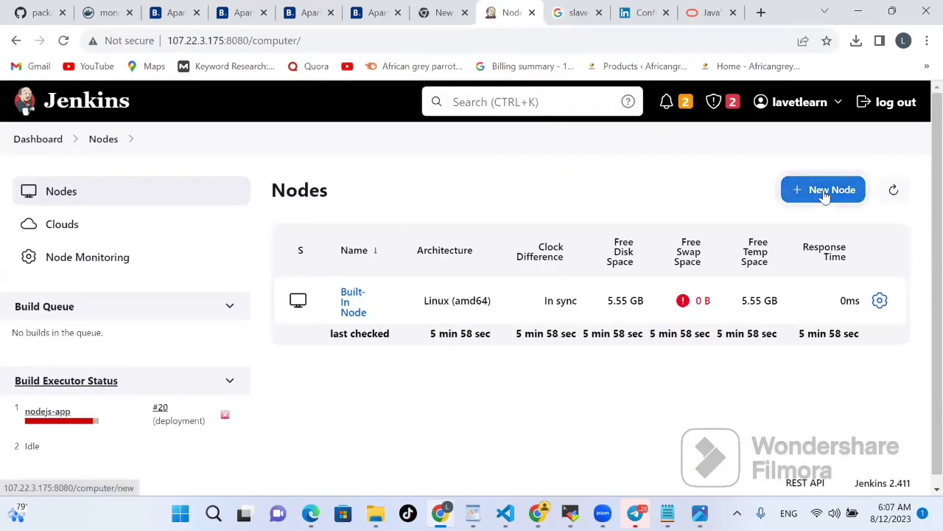
click(371, 266)
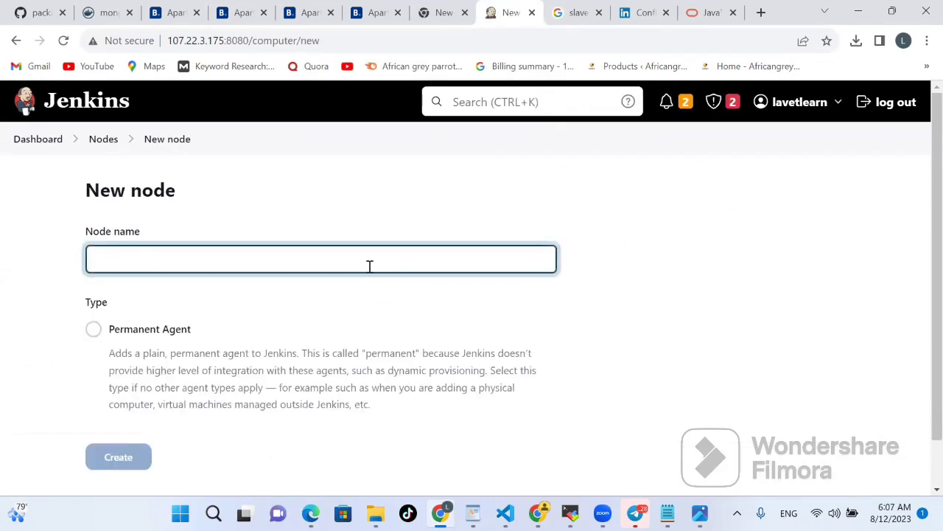
text(Agent1)
click(93, 329)
scroll(194, 341, down, 1)
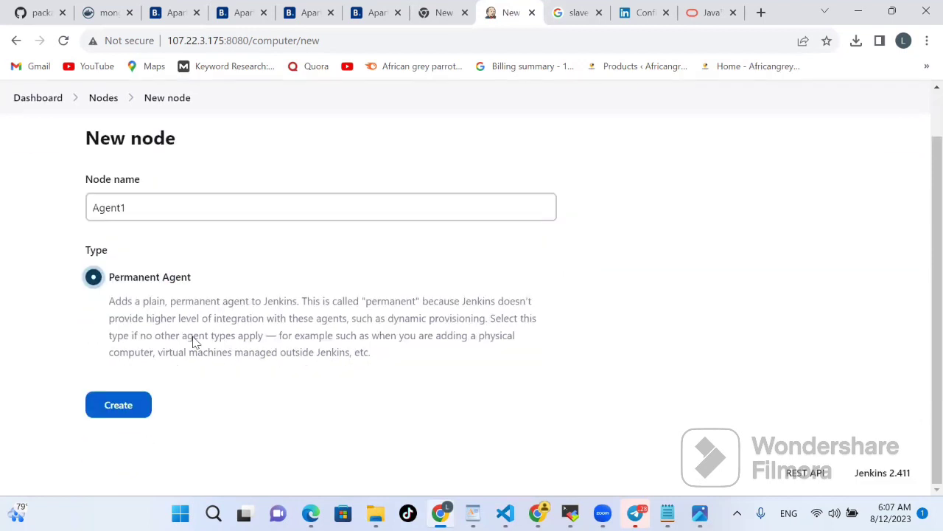
click(120, 414)
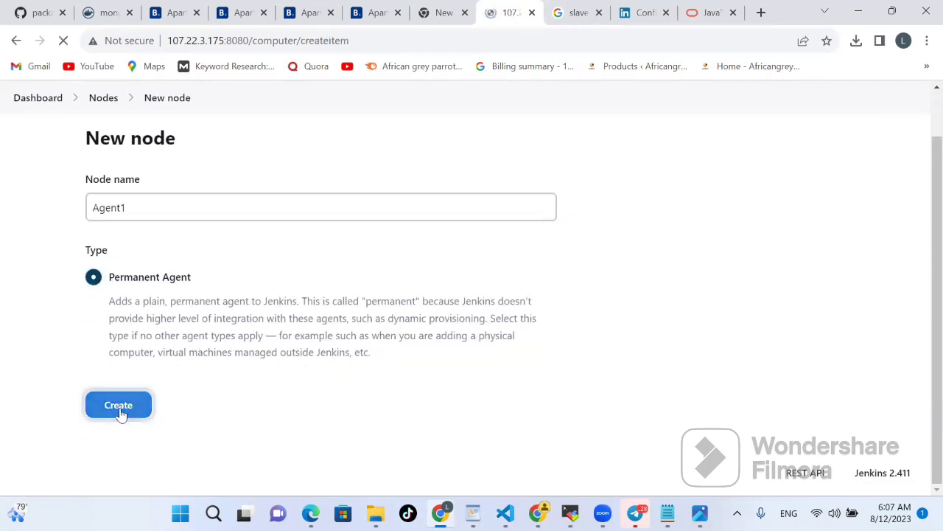
Step: Enter "Agent will build java based projects" as the description of the Agent1 node
click(162, 322)
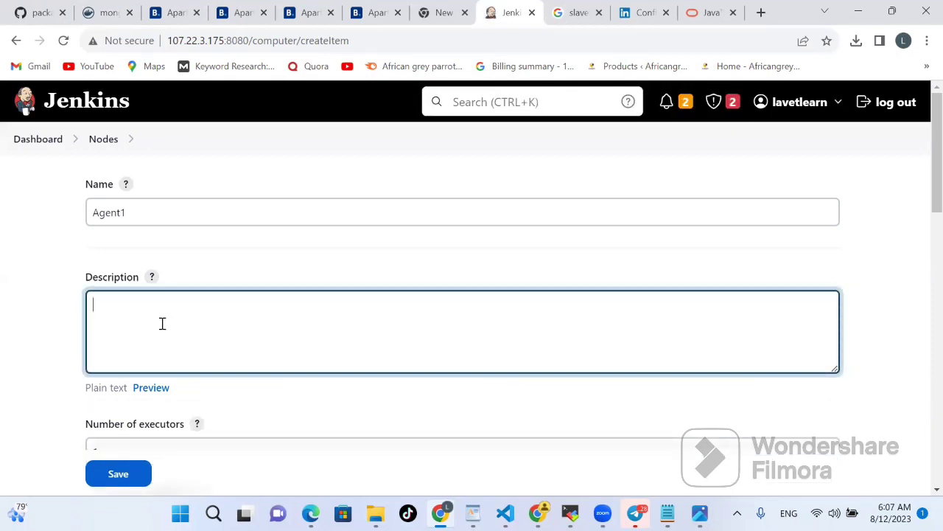
text(Agent )
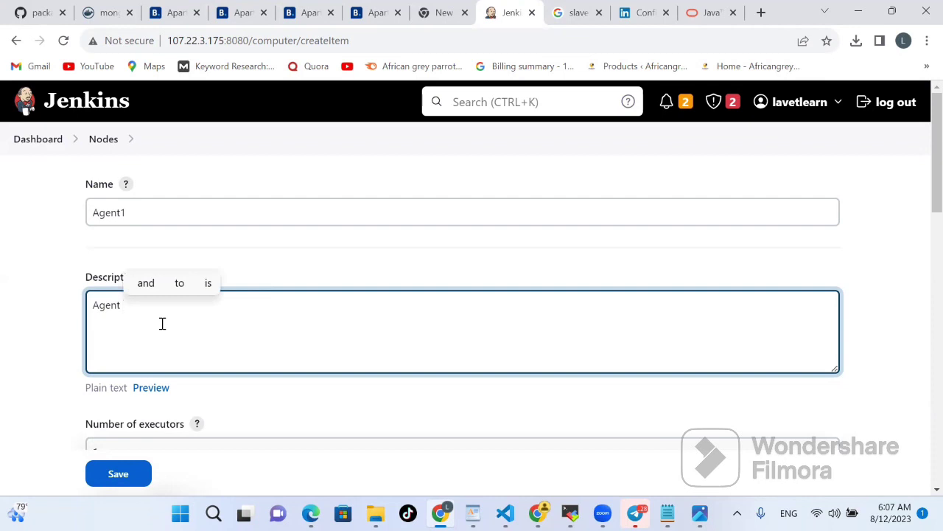
text(will )
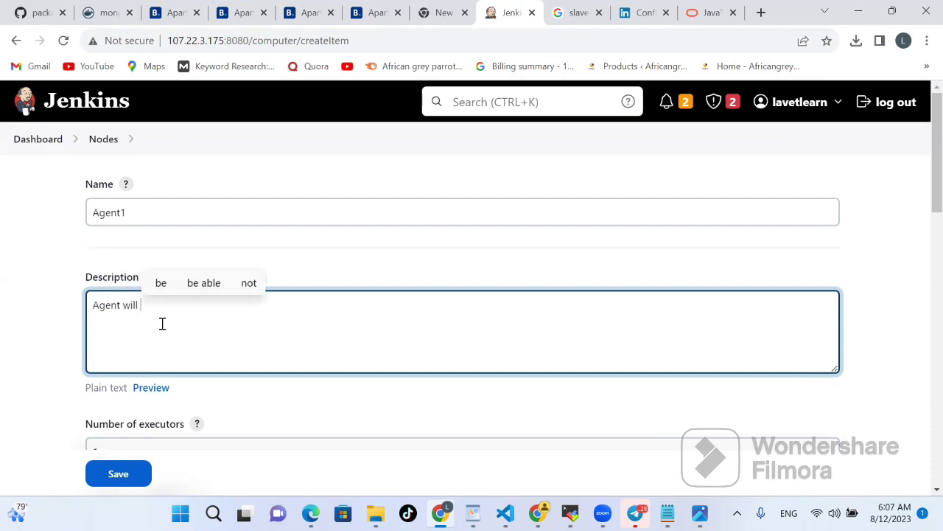
text(buil)
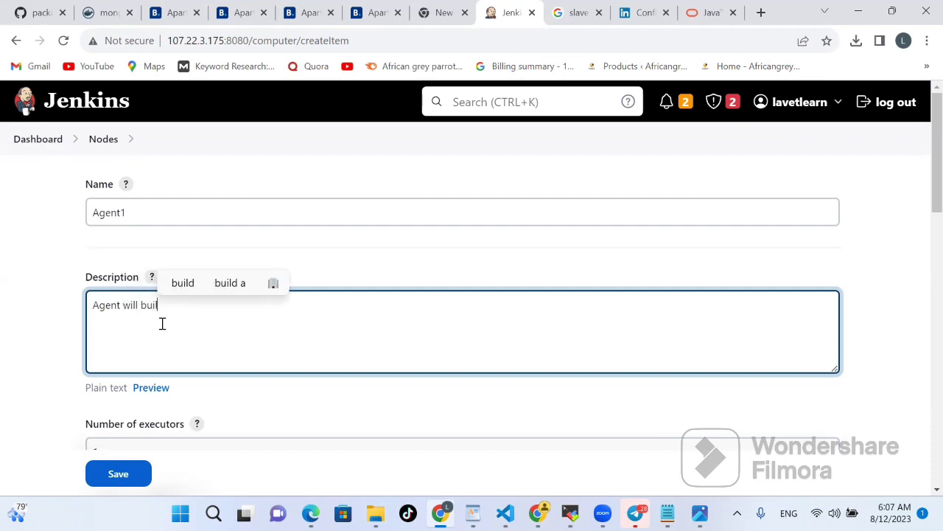
text(d jave based)
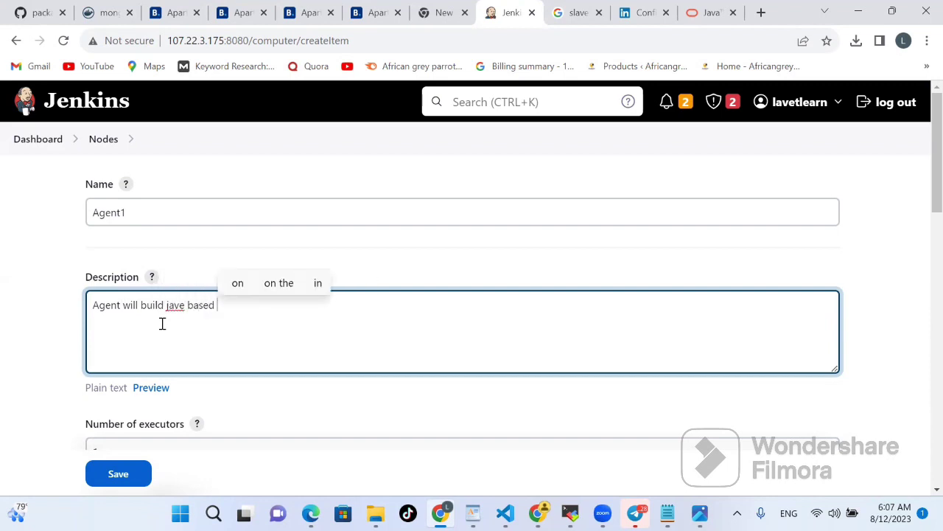
key(alt+Tab)
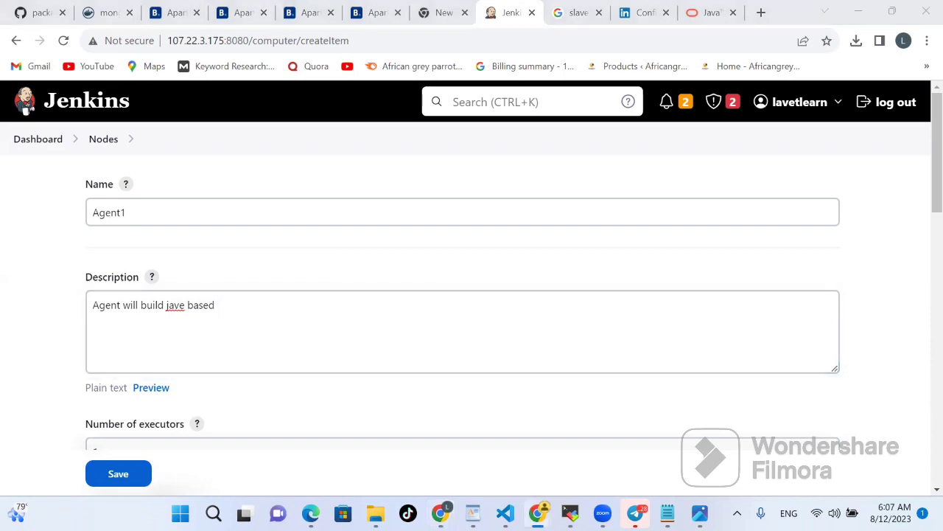
click(187, 307)
key(BackSpace)
text(ased )
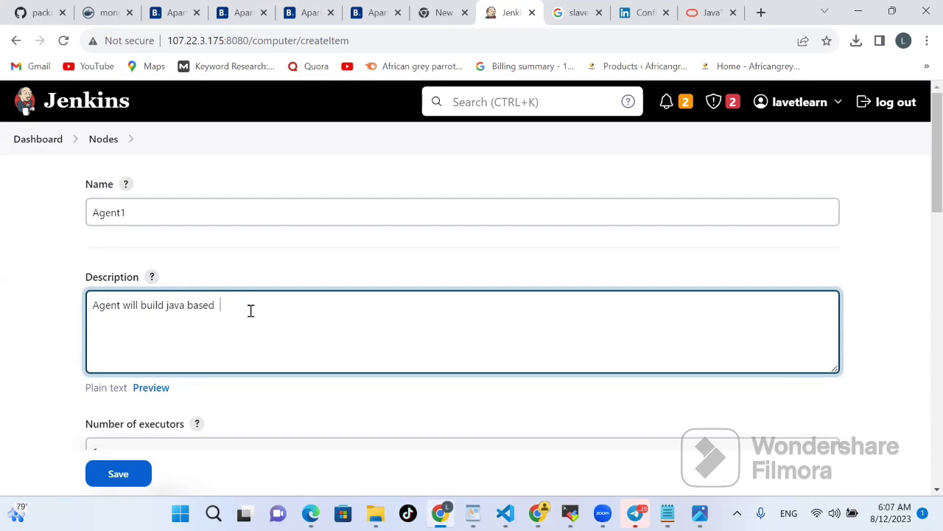
text(projects)
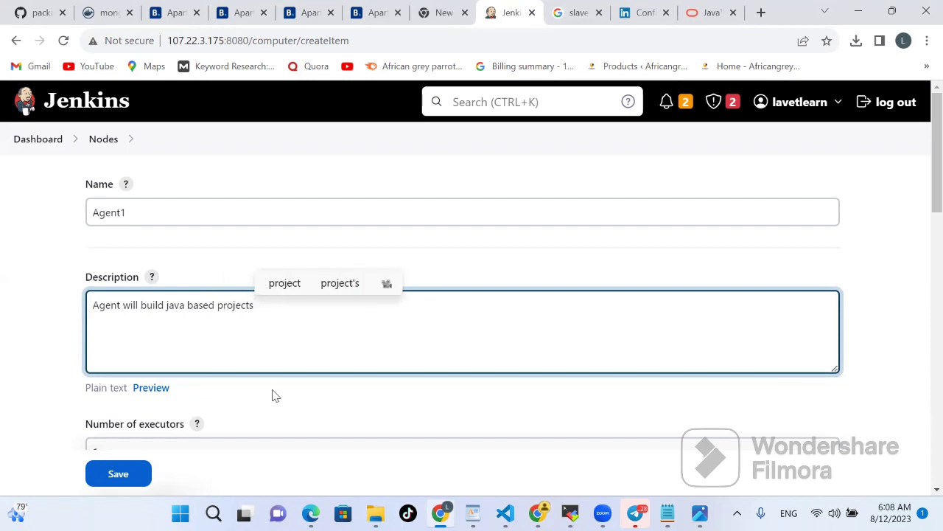
scroll(273, 392, down, 1)
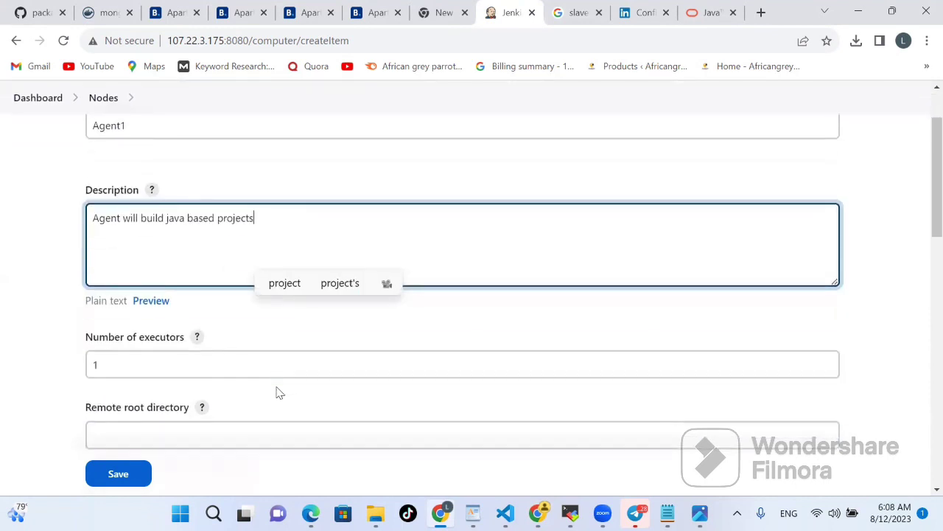
Step: Set the Agent1 node's number of executors to 2 and read the help on that setting
click(266, 359)
text(2)
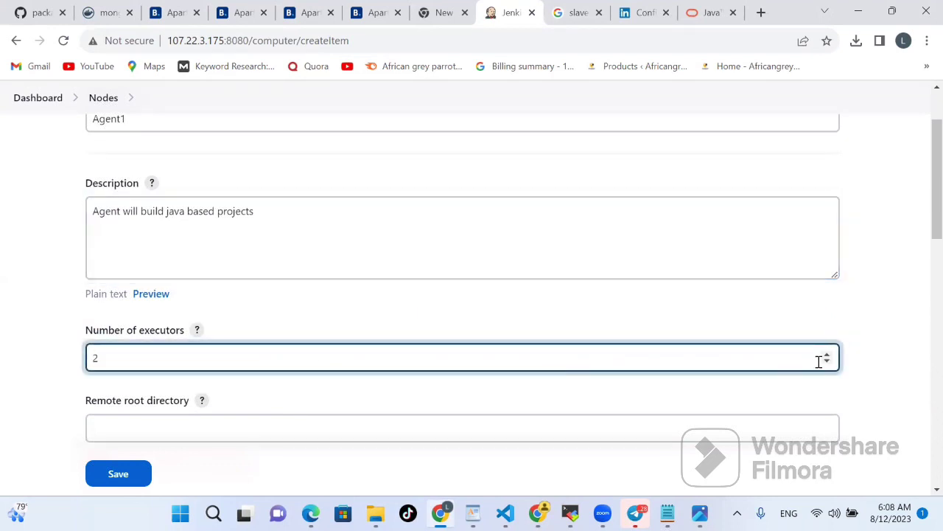
click(195, 330)
scroll(358, 335, down, 1)
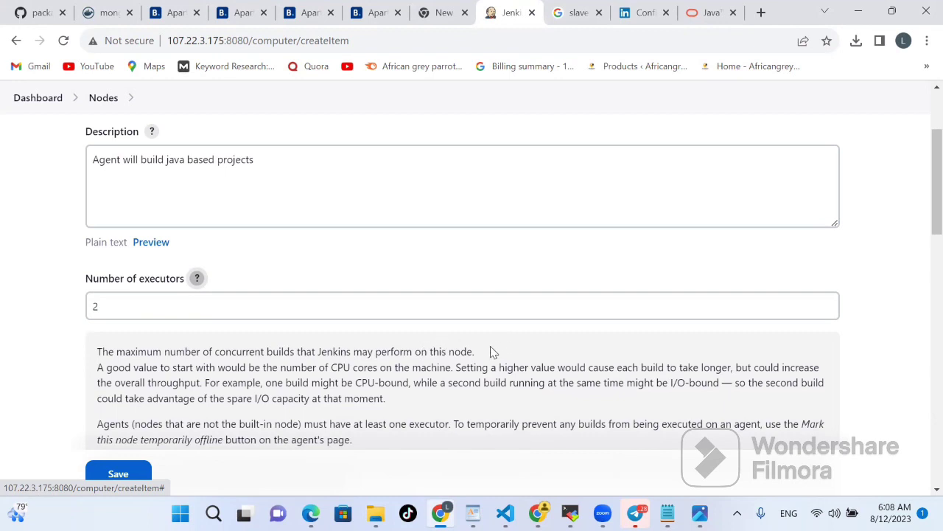
scroll(495, 355, down, 1)
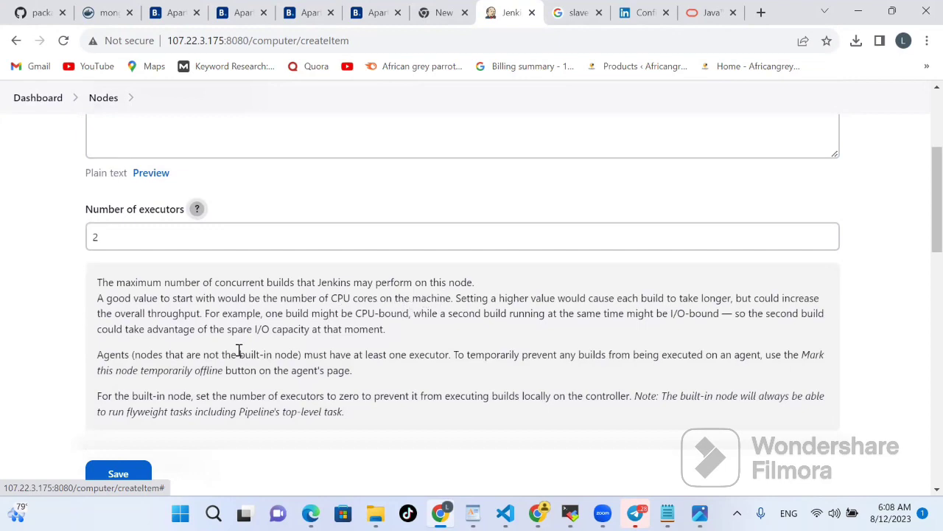
Step: Switch to the ec2-user session in MobaXterm, run pwd and copy the path /home/ec2-user for the remote root directory
scroll(311, 324, down, 3)
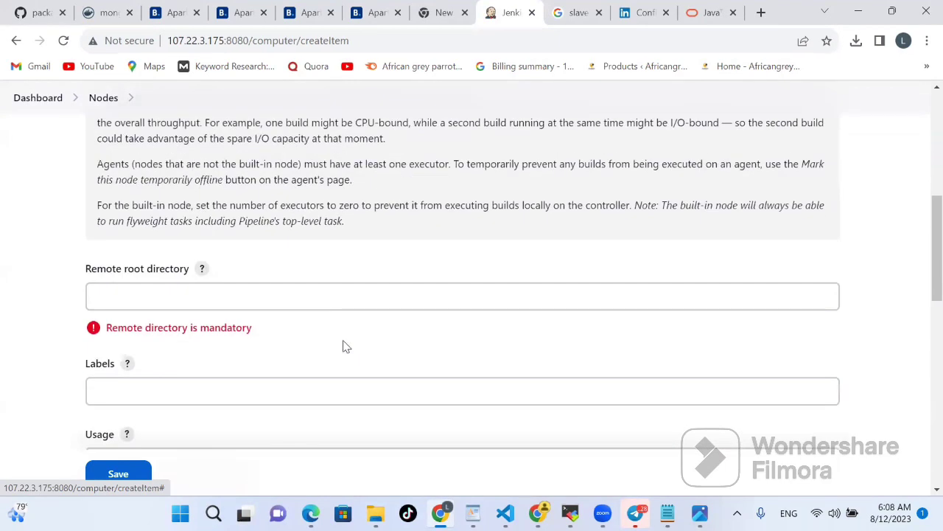
click(102, 292)
drag(84, 275, 174, 282)
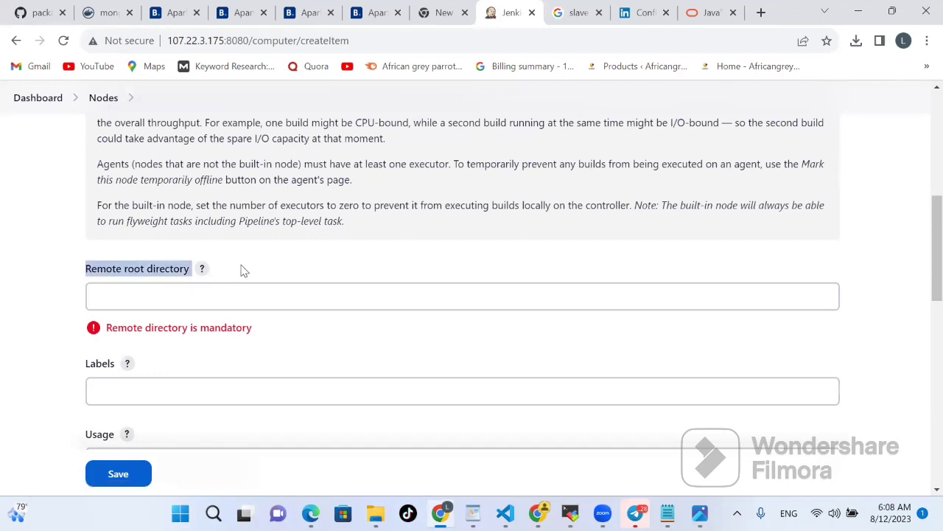
click(268, 293)
mouse_move(568, 510)
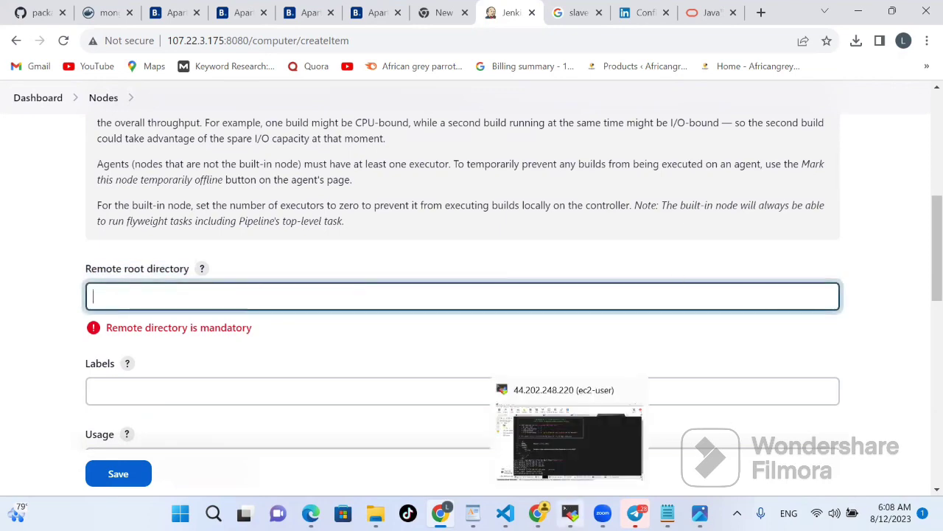
click(501, 464)
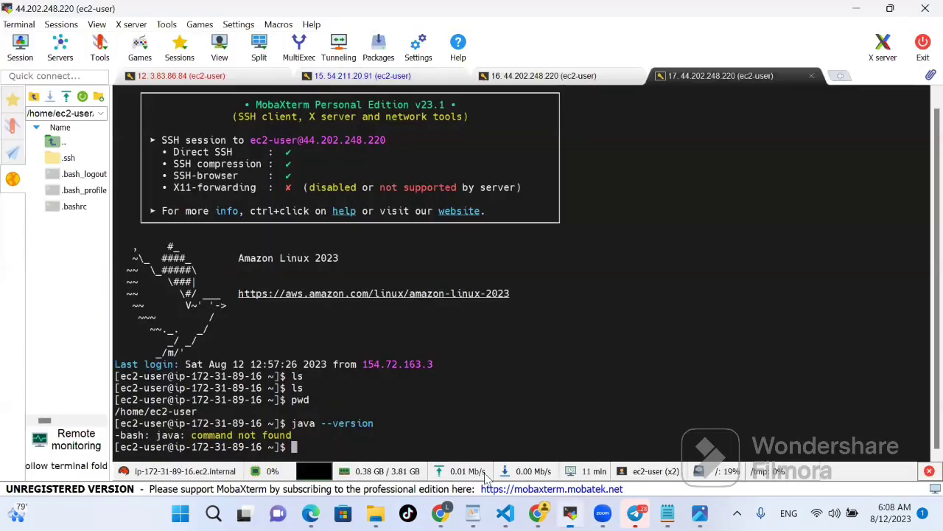
text(pwd)
key(Return)
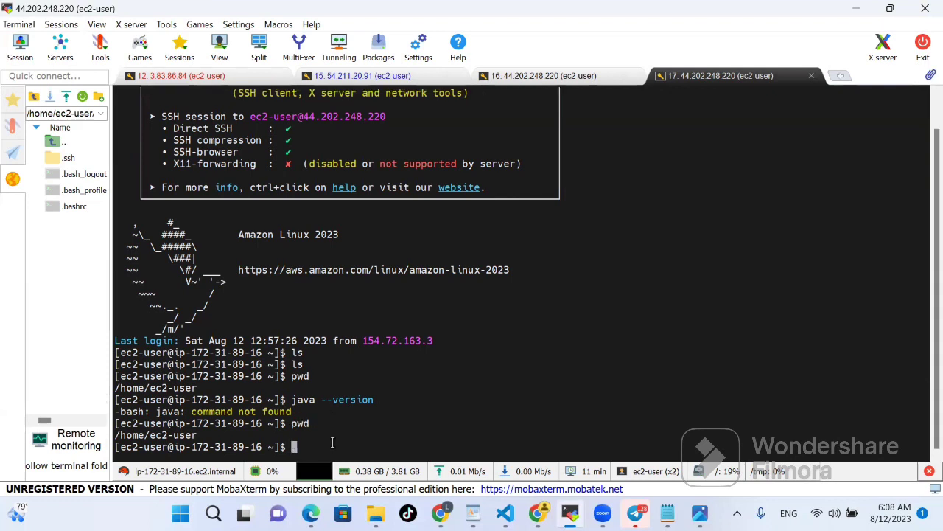
drag(112, 438, 927, 435)
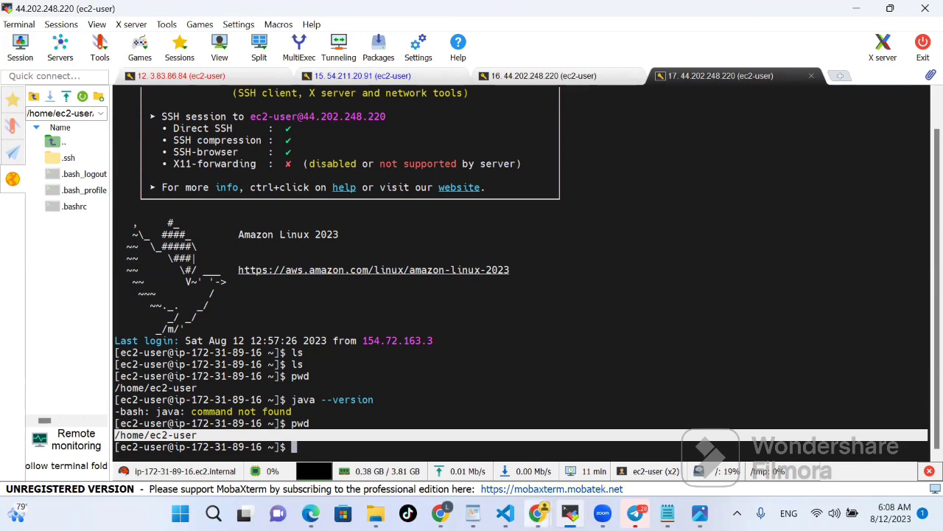
Step: Switch back to the Jenkins window in Chrome and paste /home/ec2-user as the remote root directory
mouse_move(537, 514)
click(499, 458)
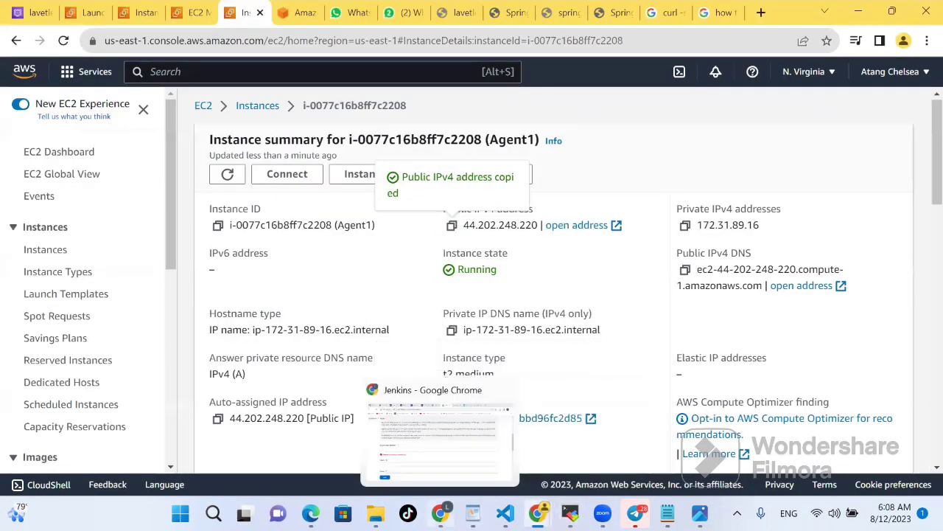
click(444, 476)
right_click(109, 296)
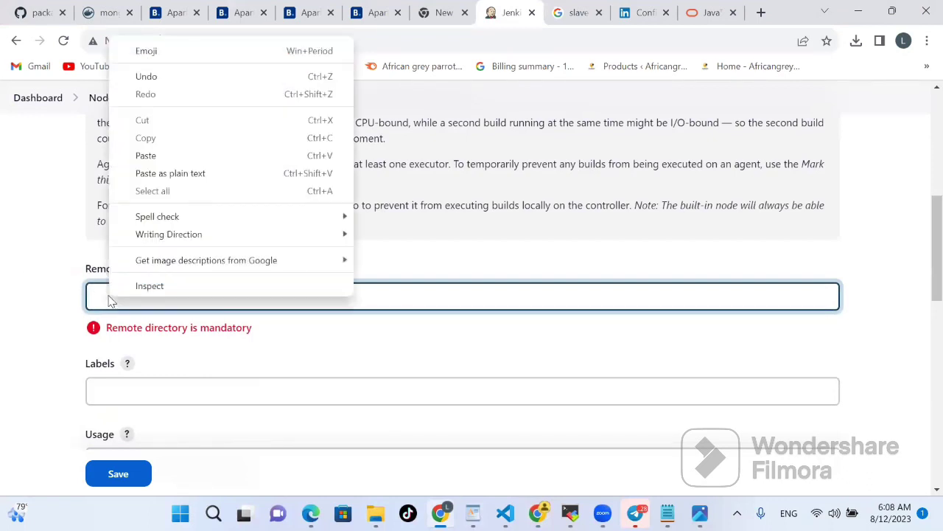
click(179, 156)
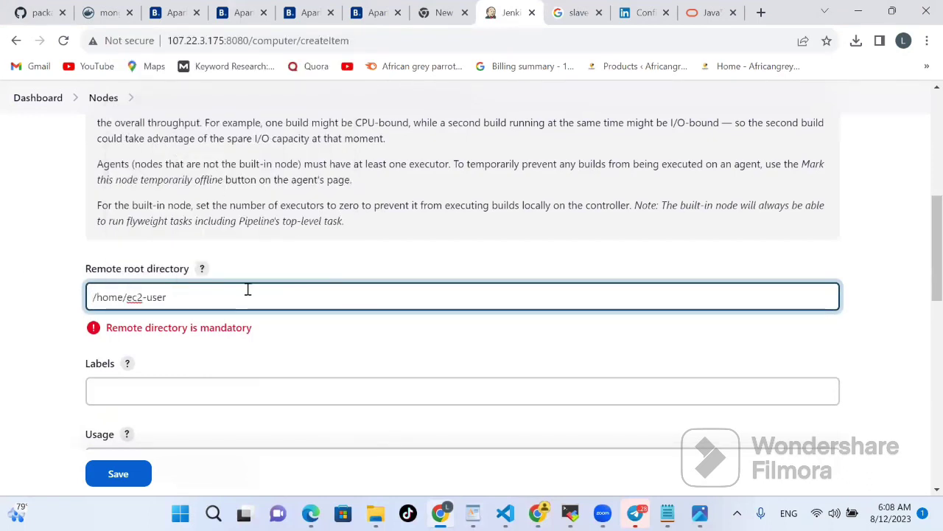
Step: Enter Agentjava as the node's label and show the help on labels
scroll(236, 357, down, 1)
click(217, 361)
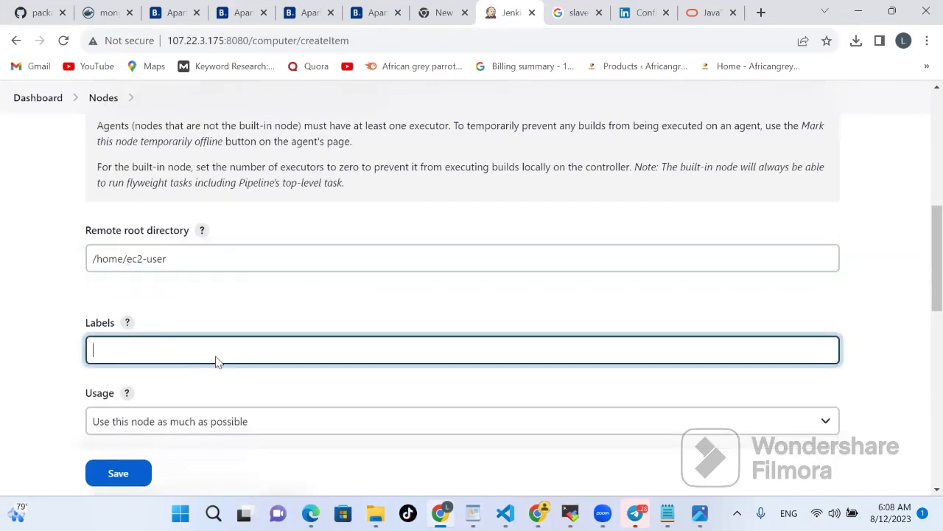
text(Agent)
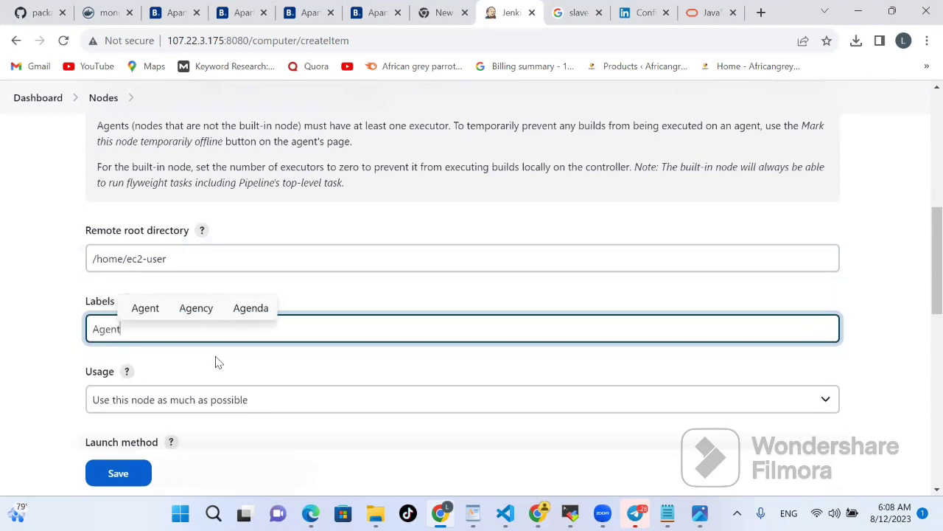
text(java)
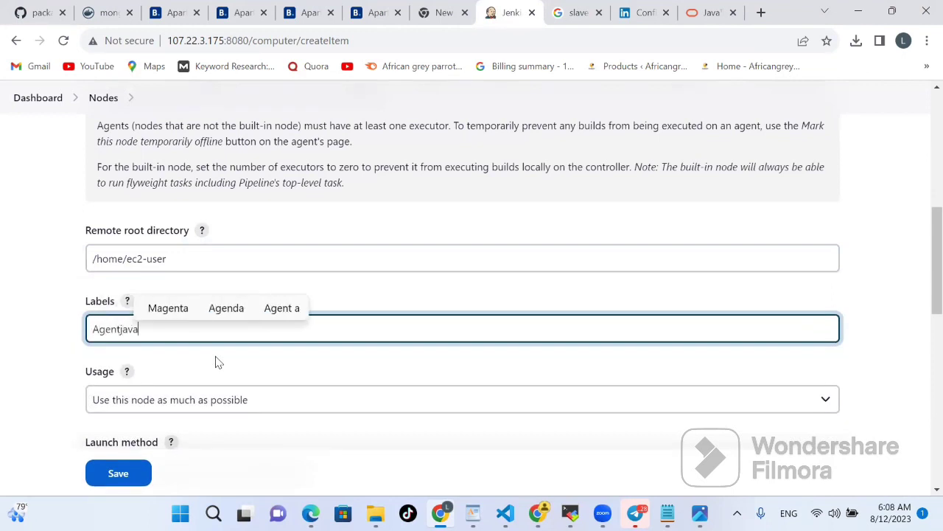
scroll(383, 383, down, 2)
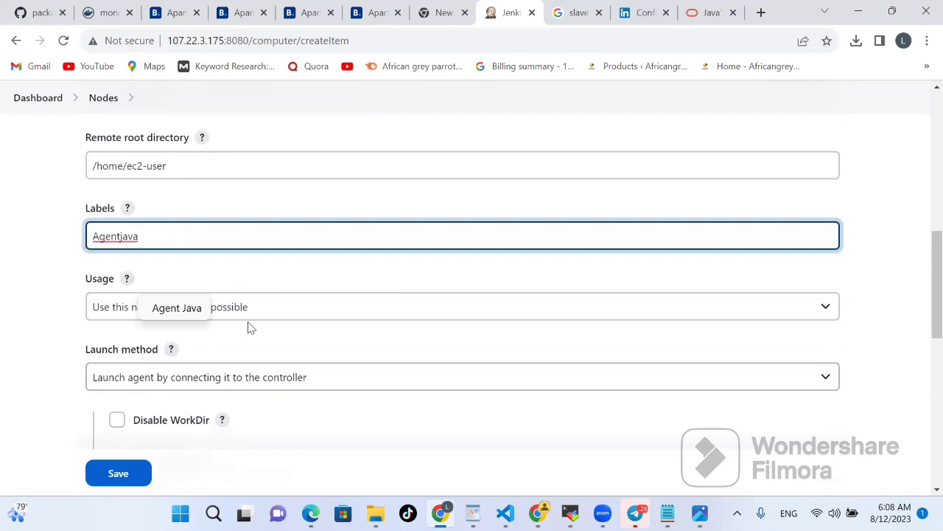
click(127, 208)
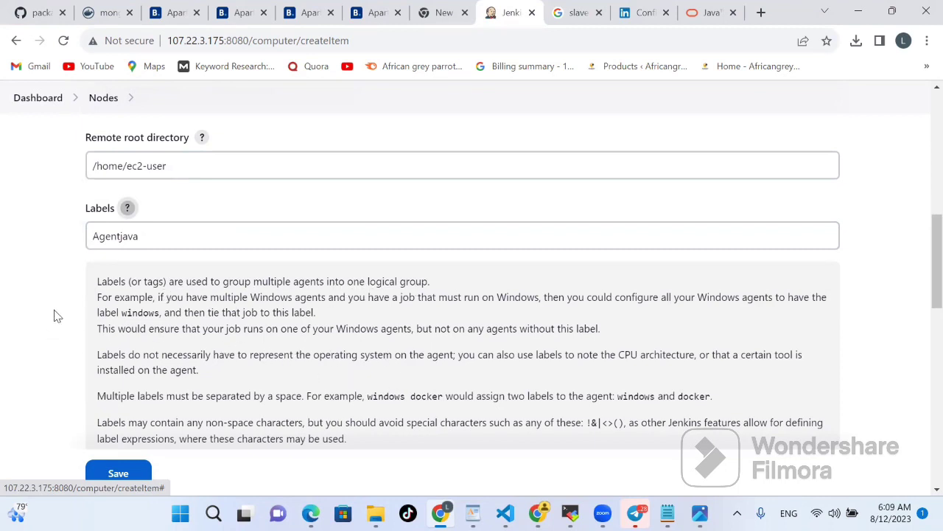
Step: Show the help on node usage and choose "Use this node as much as possible" as the usage
scroll(60, 313, down, 1)
scroll(59, 315, down, 1)
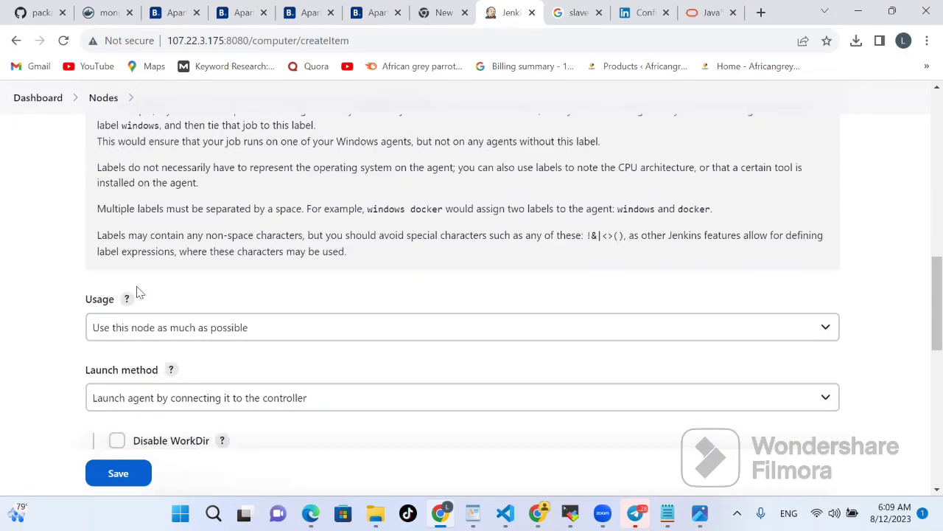
click(127, 299)
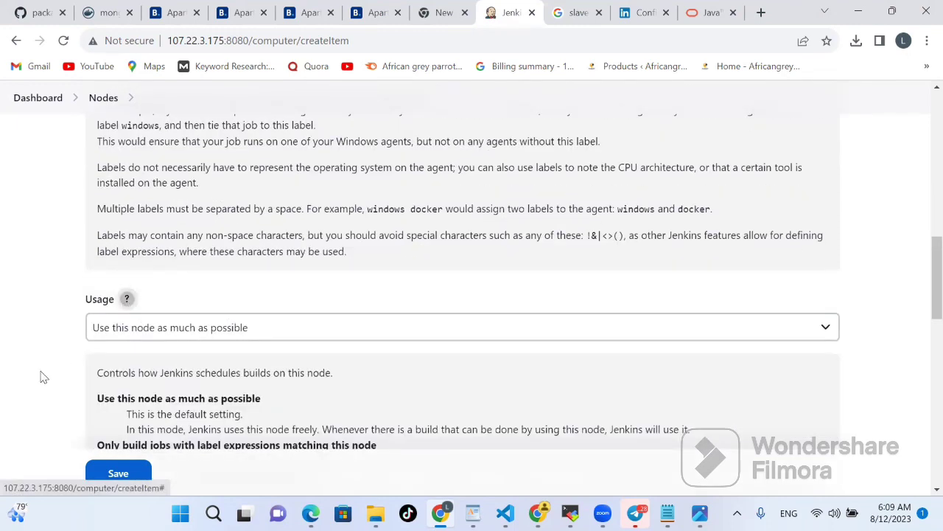
scroll(36, 377, down, 1)
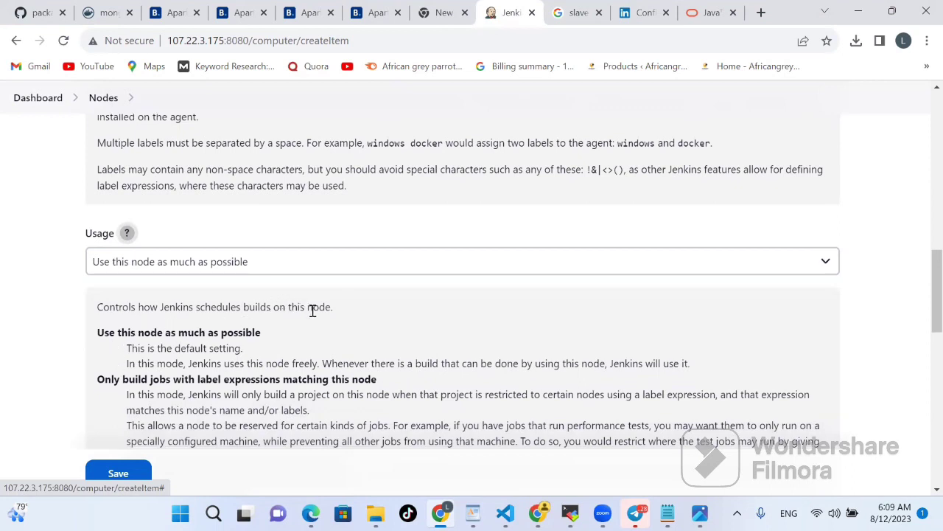
click(314, 267)
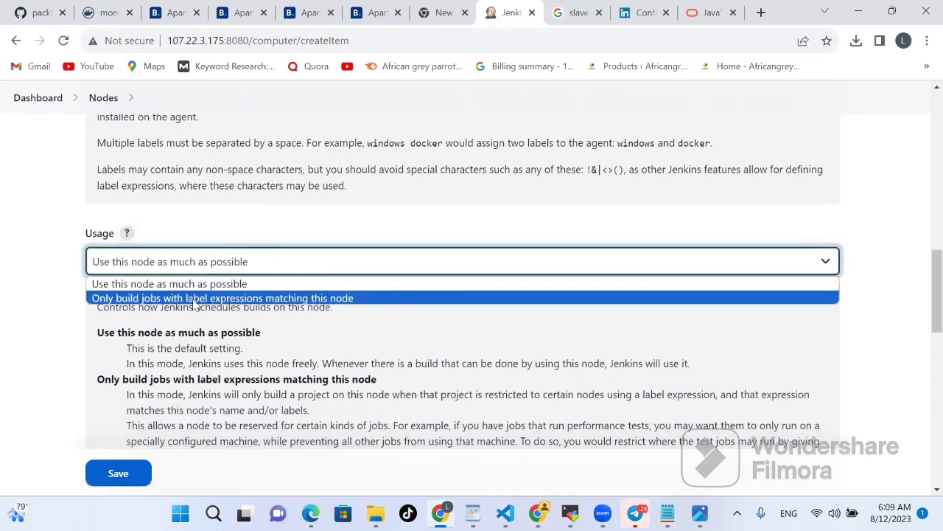
click(302, 287)
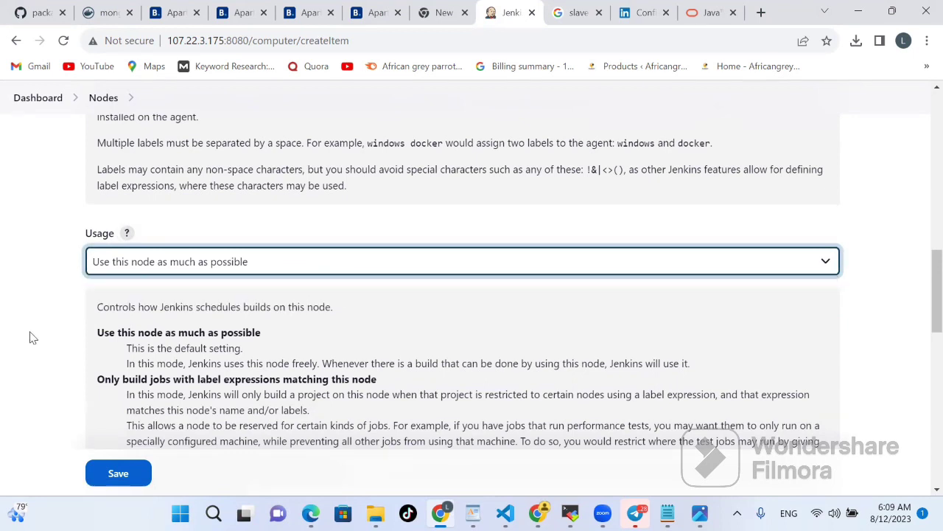
Step: Choose "Launch agent by connecting it to the controller" as the launch method and enable Use WebSocket
scroll(52, 339, down, 4)
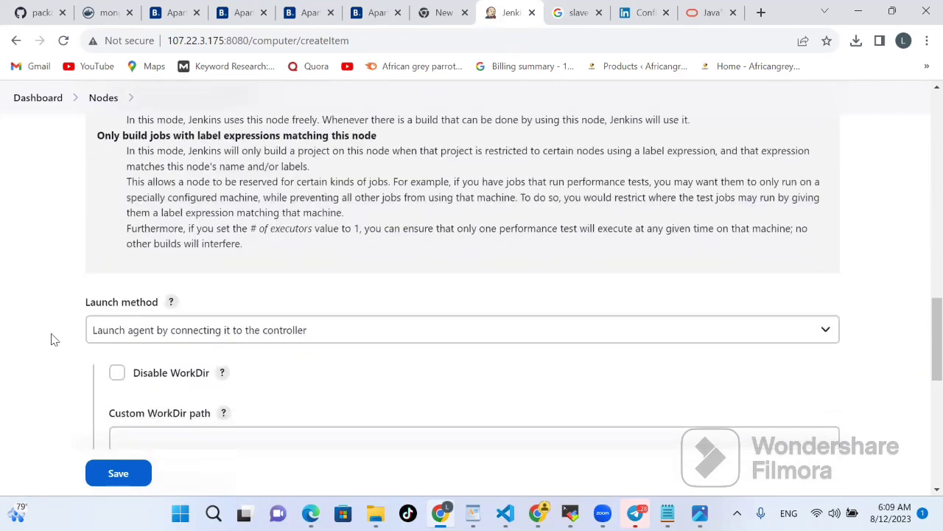
click(353, 288)
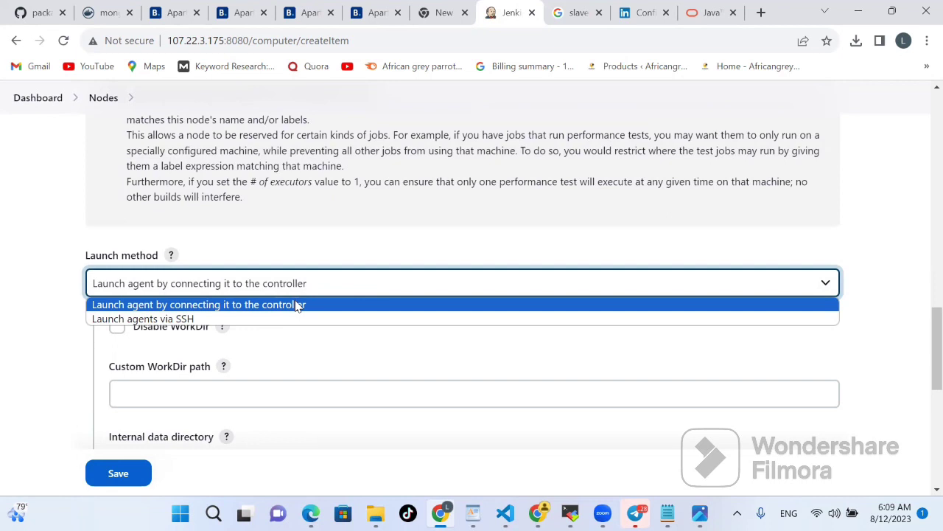
click(125, 306)
scroll(349, 362, down, 2)
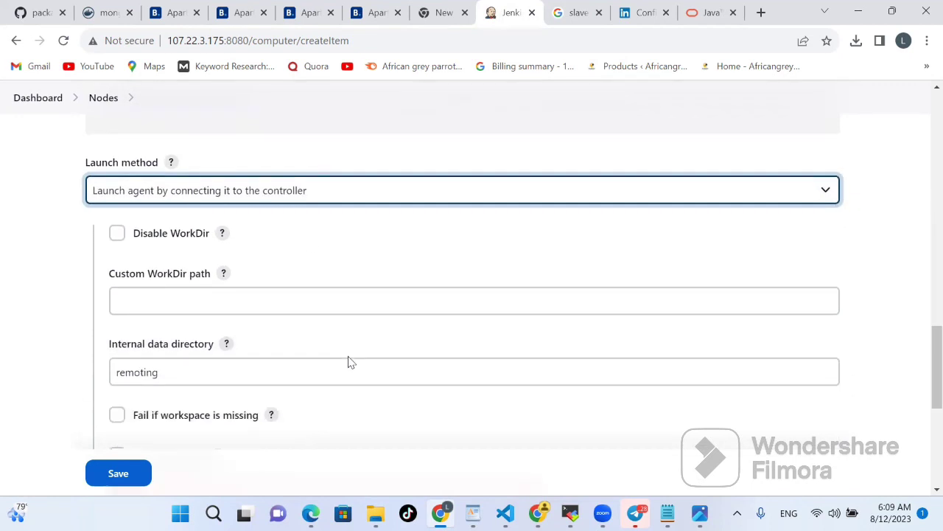
scroll(343, 301, down, 1)
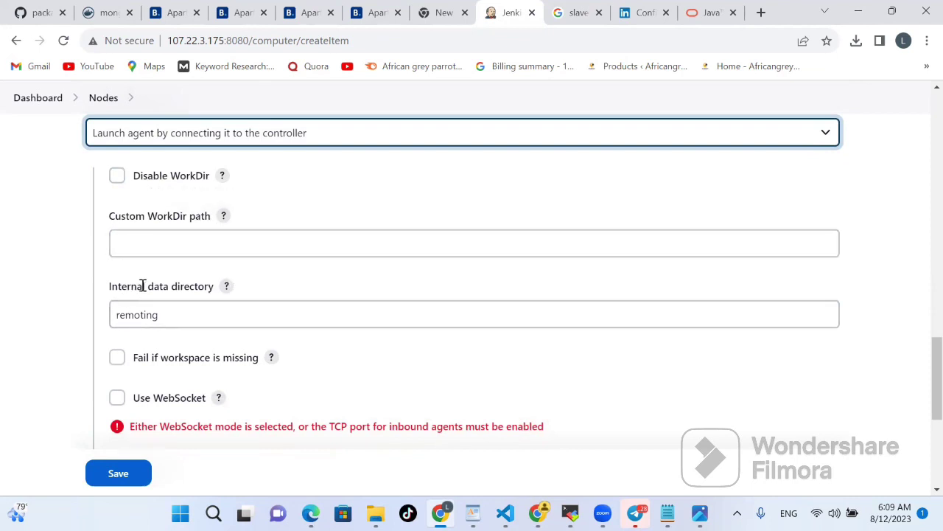
scroll(415, 337, down, 2)
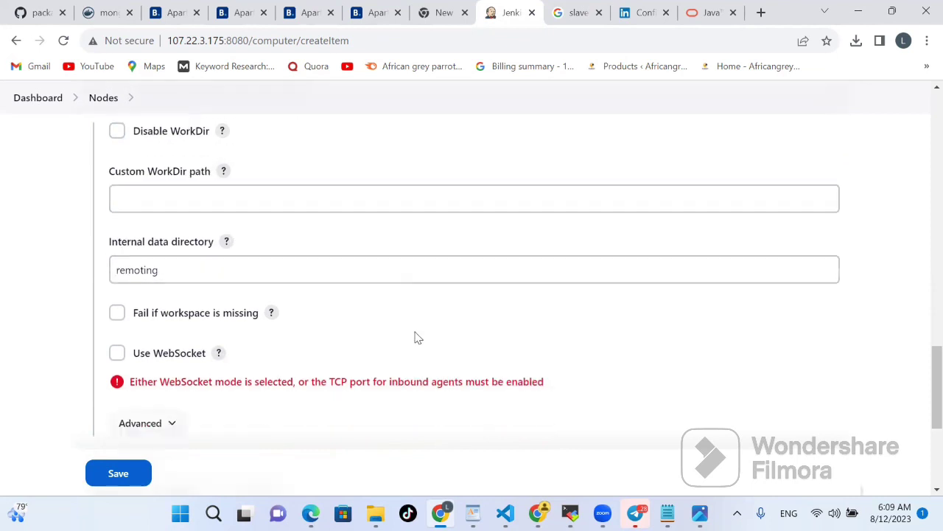
scroll(305, 329, up, 1)
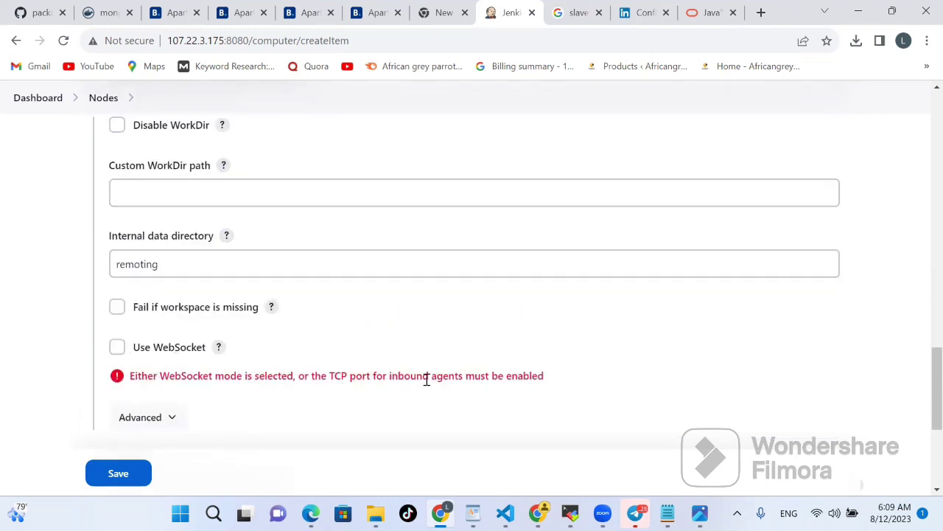
click(117, 346)
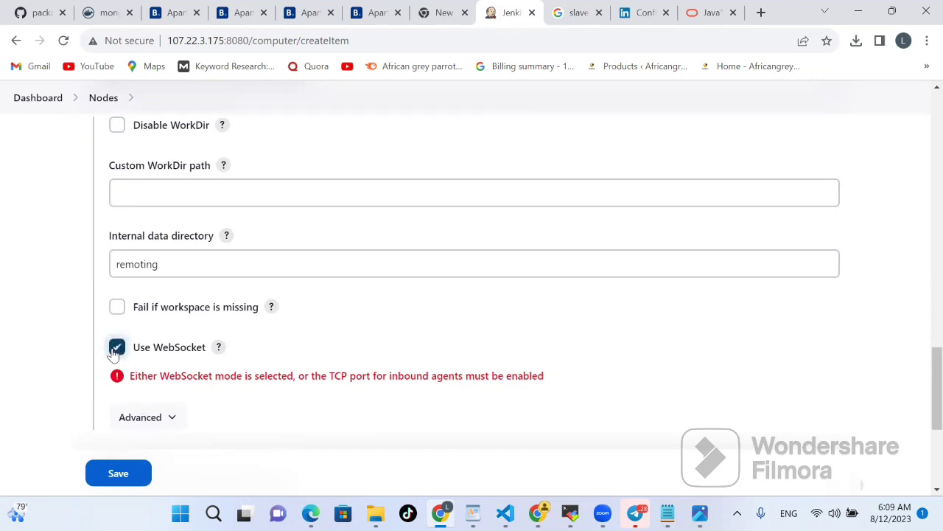
Step: Set the availability to "Keep this agent online as much as possible" and save the Agent1 node
scroll(320, 389, down, 2)
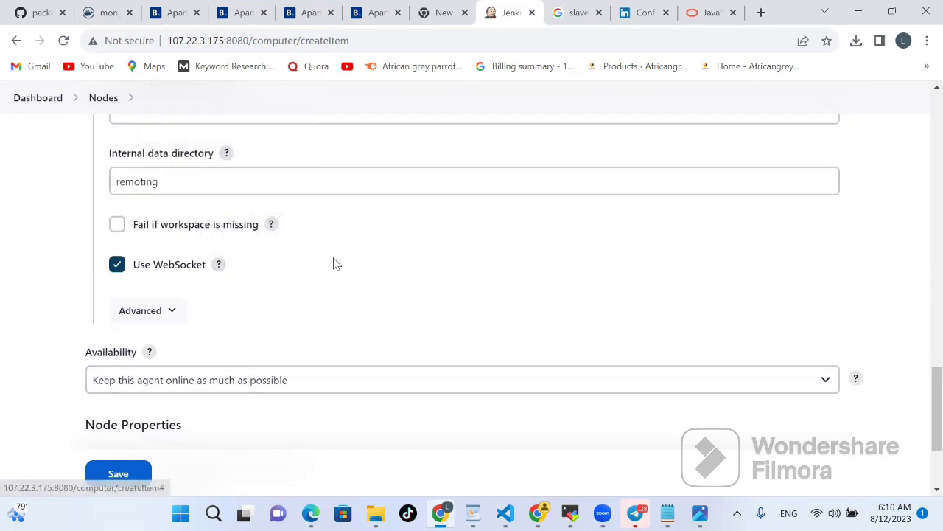
scroll(334, 264, down, 2)
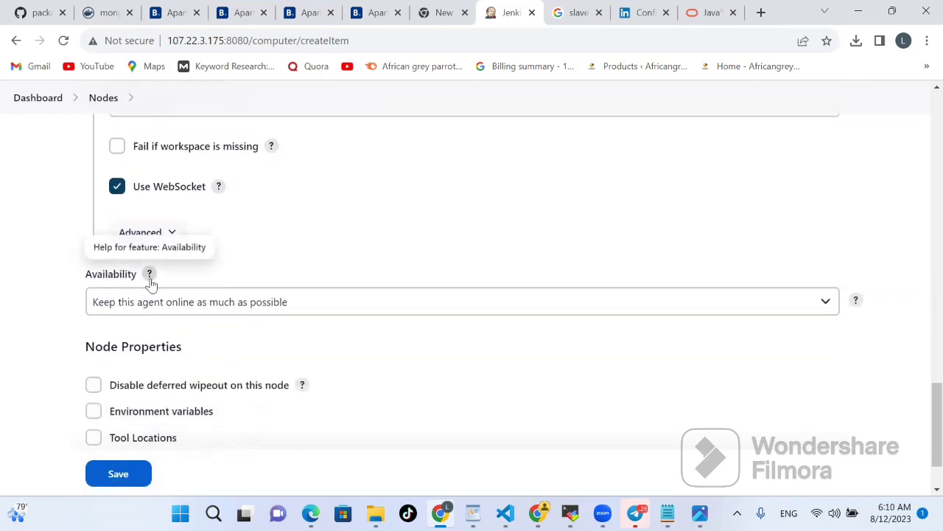
click(248, 306)
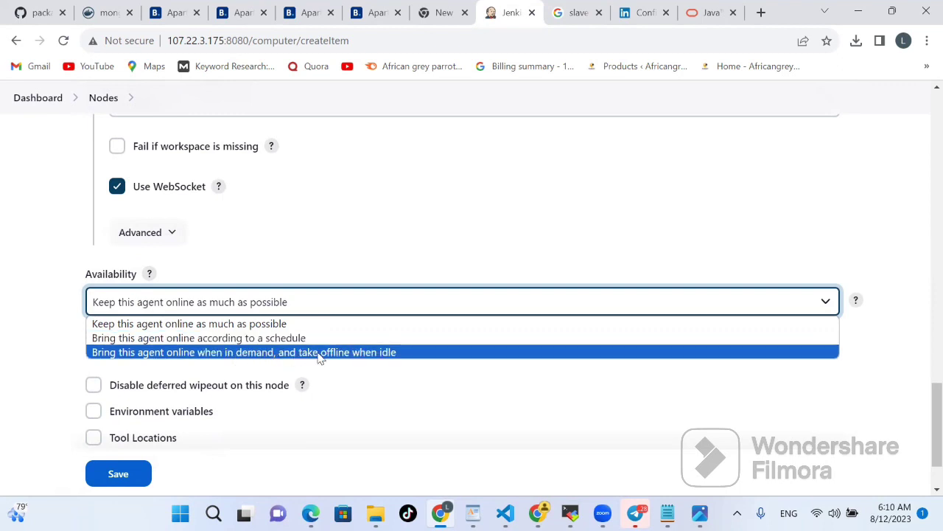
click(223, 324)
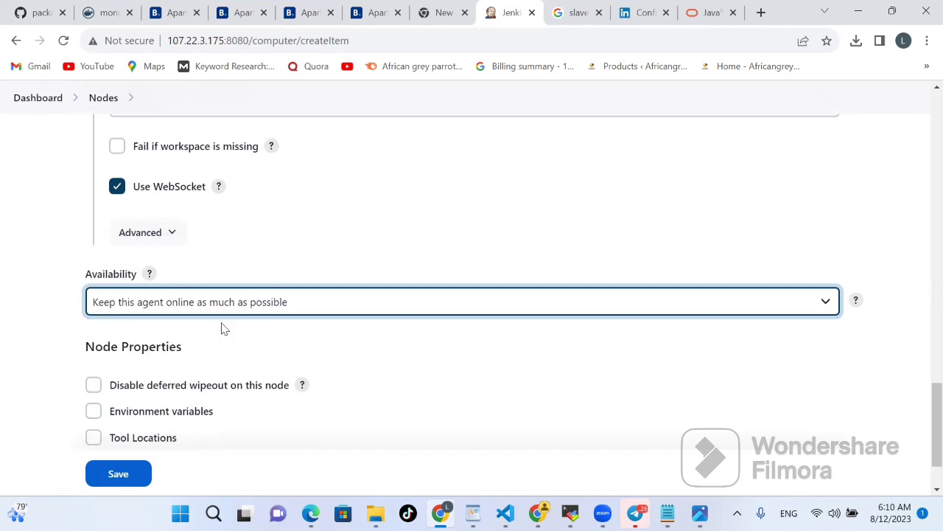
scroll(381, 343, down, 2)
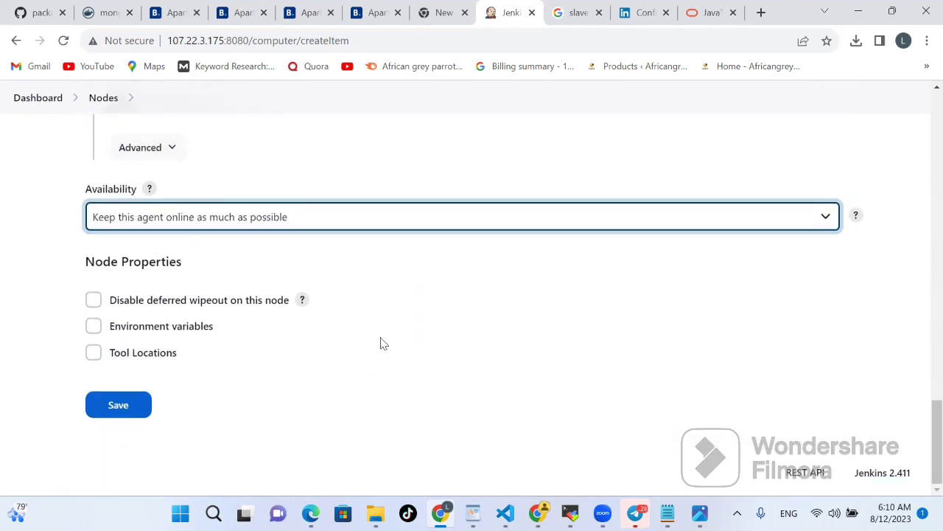
click(119, 410)
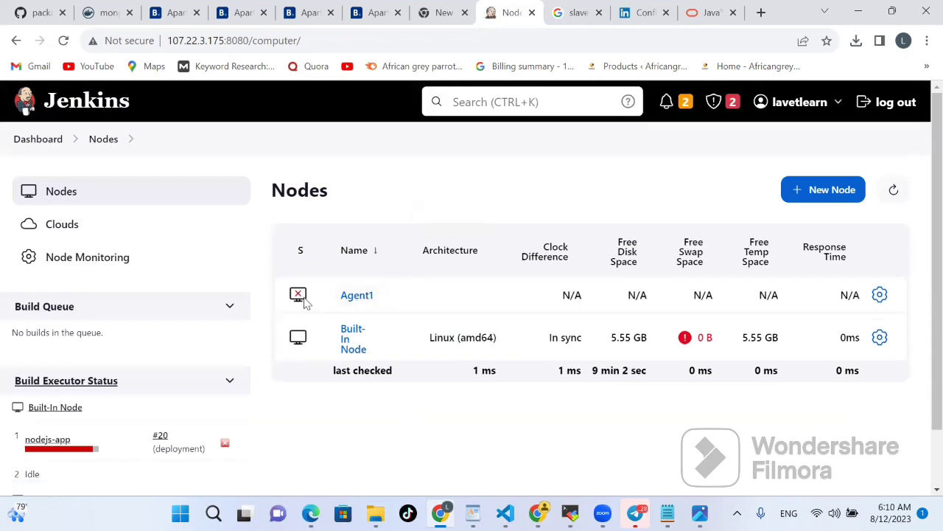
Step: Open the Agent1 node's status page and highlight the curl command that downloads agent.jar on Unix
click(355, 297)
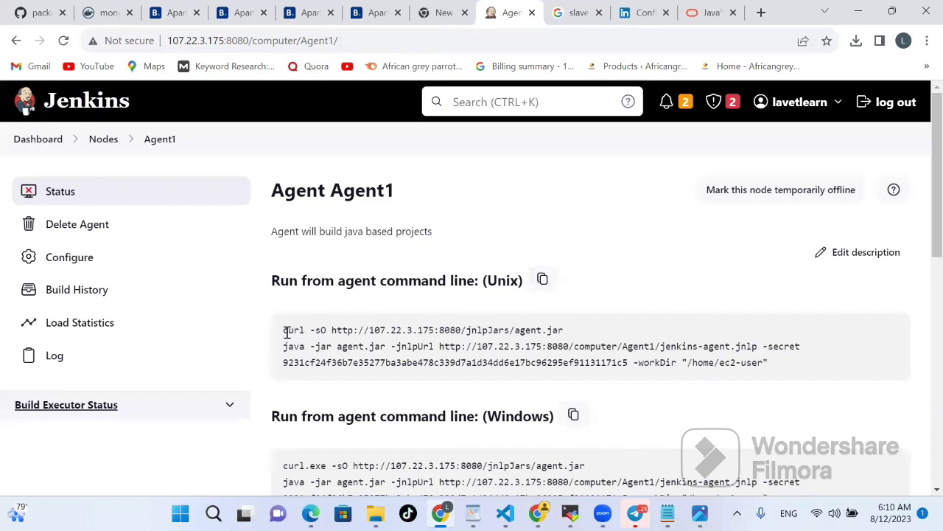
drag(283, 330, 567, 336)
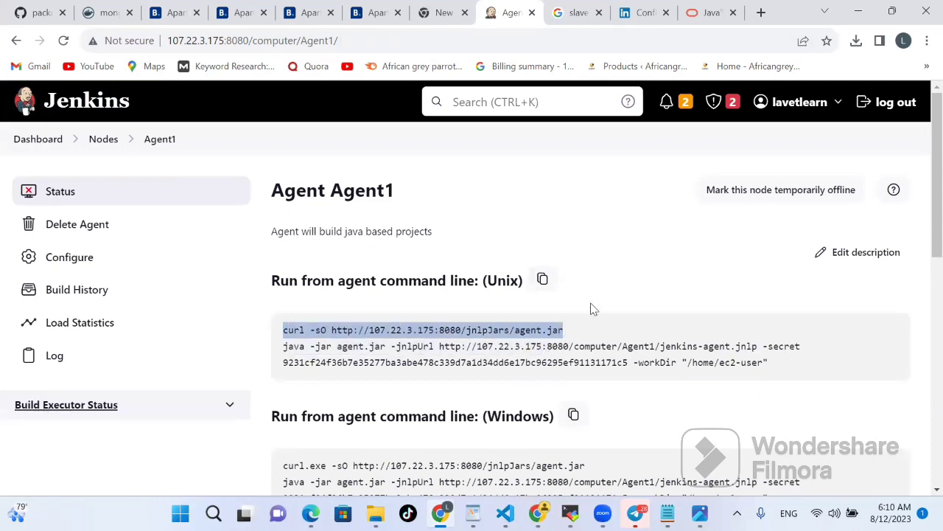
click(593, 308)
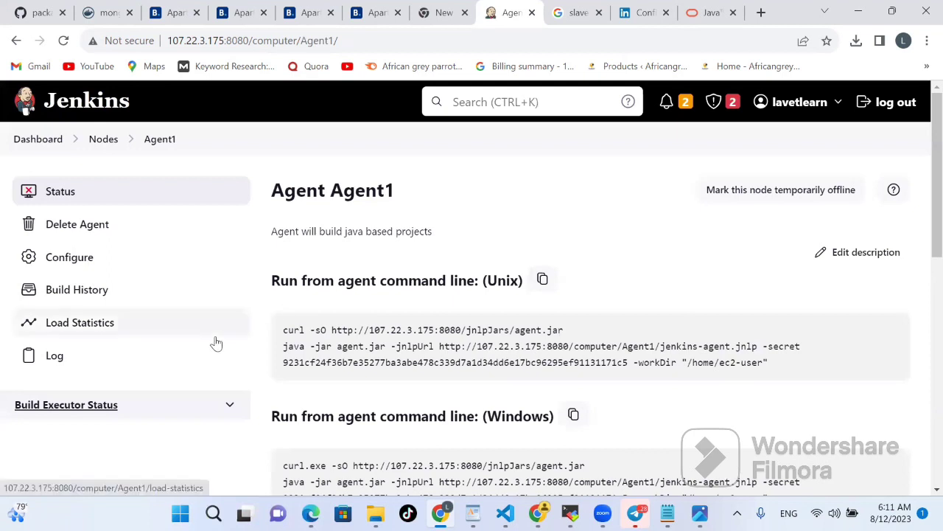
Step: Open the Security settings in Manage Jenkins and find the TCP port for inbound agents
click(44, 139)
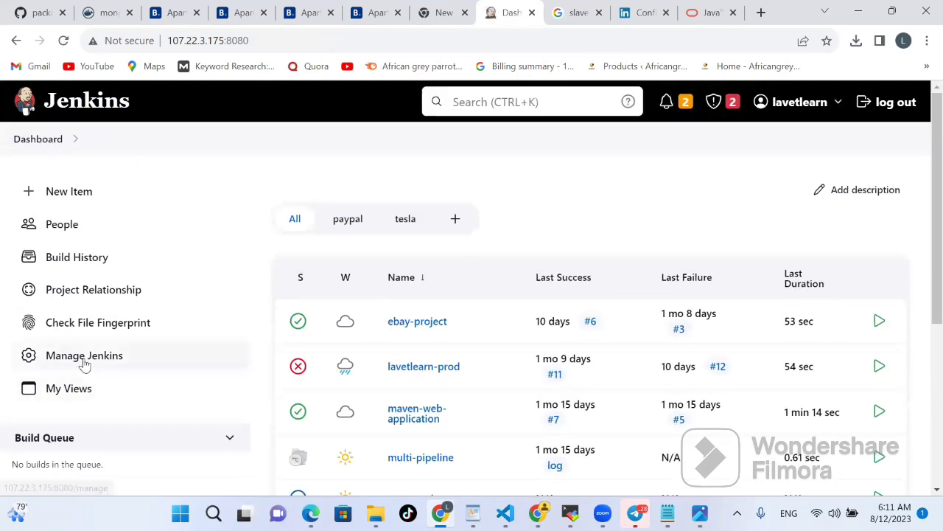
click(84, 362)
scroll(450, 391, down, 5)
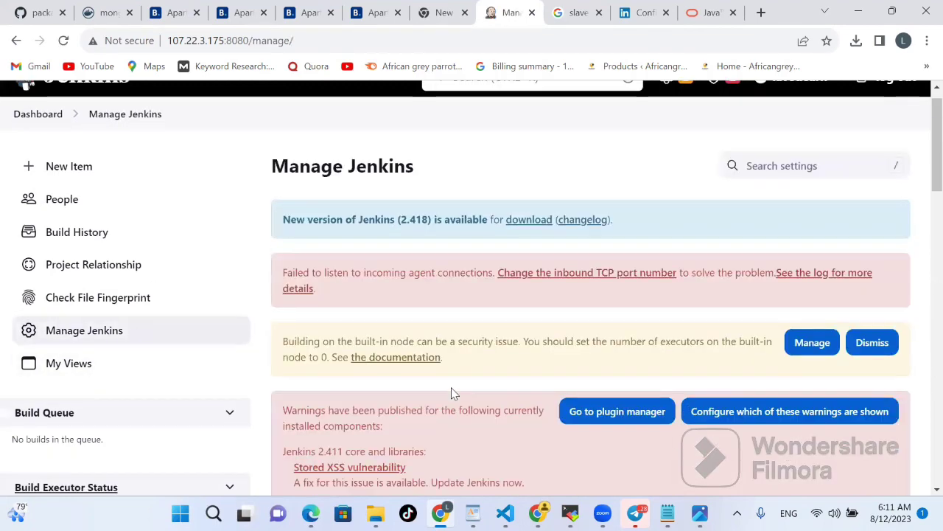
scroll(451, 394, down, 1)
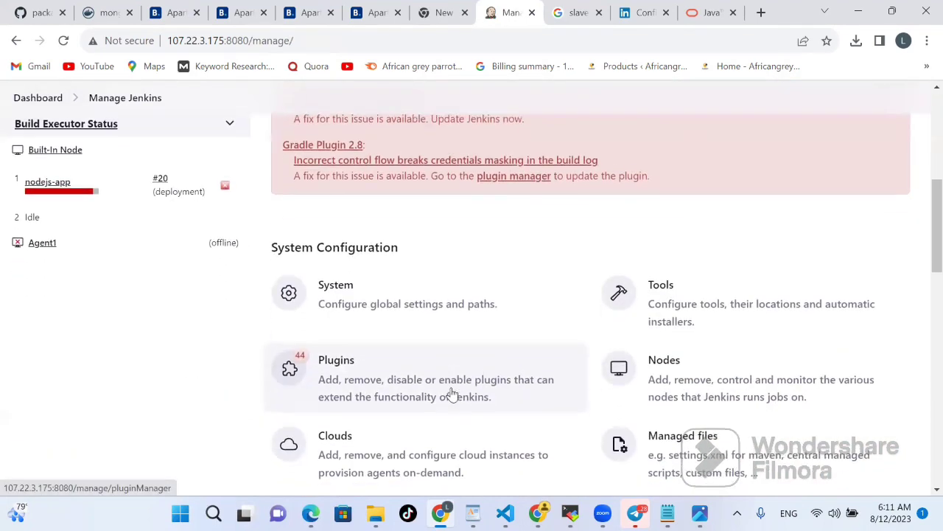
scroll(451, 343, down, 6)
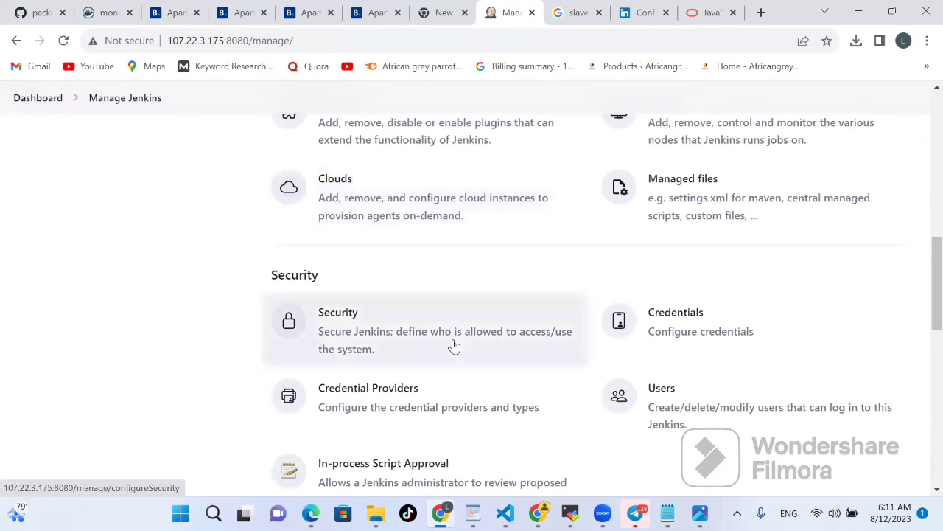
click(454, 346)
scroll(294, 376, down, 4)
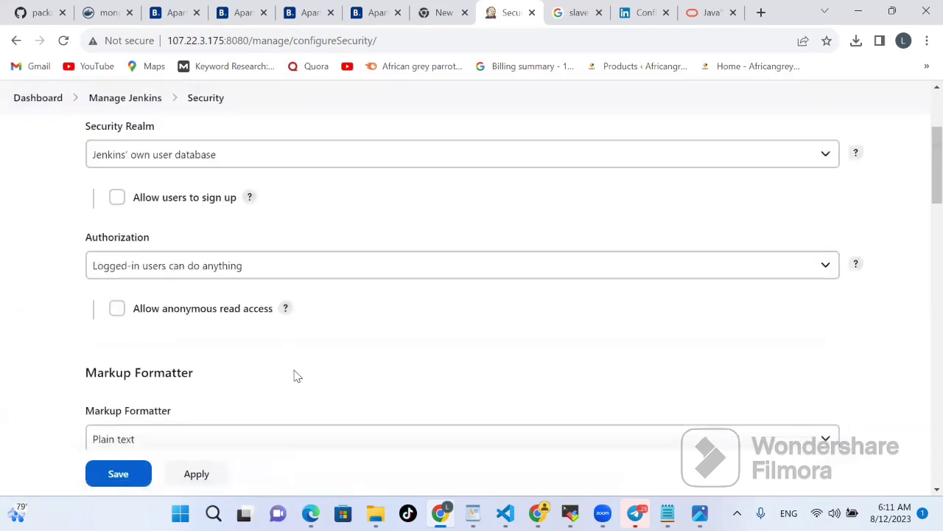
scroll(294, 376, down, 5)
scroll(295, 376, up, 1)
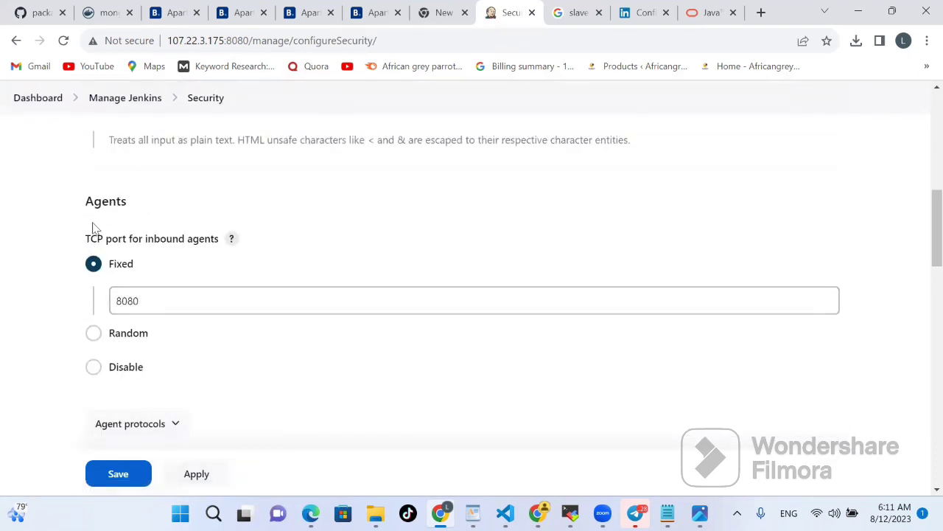
Step: Try Disable and Fixed for the inbound agents' TCP port, enter 50000 and 8080 as fixed ports, and return to the dashboard without saving
click(94, 367)
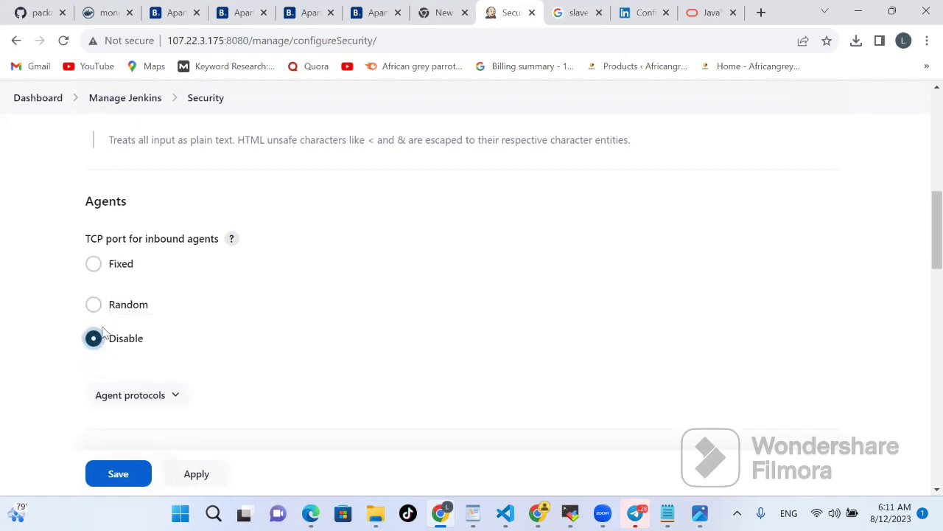
click(94, 265)
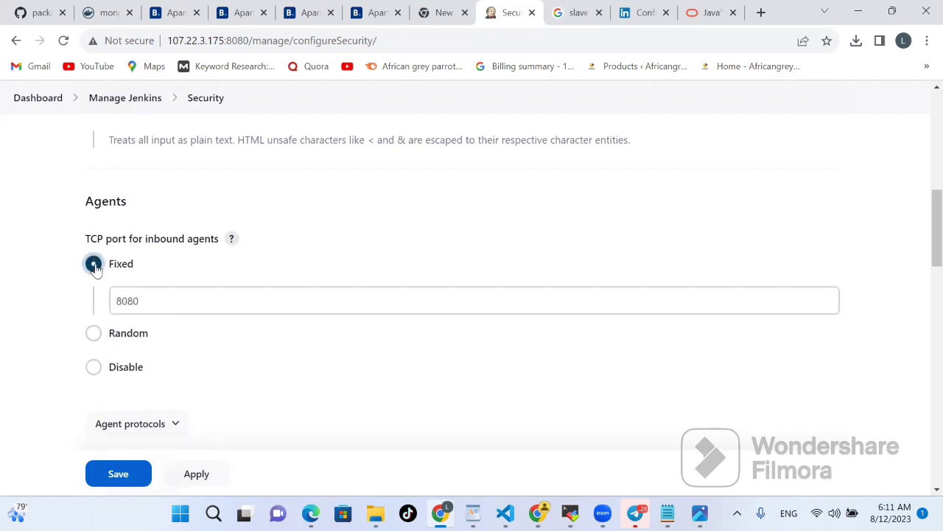
click(163, 303)
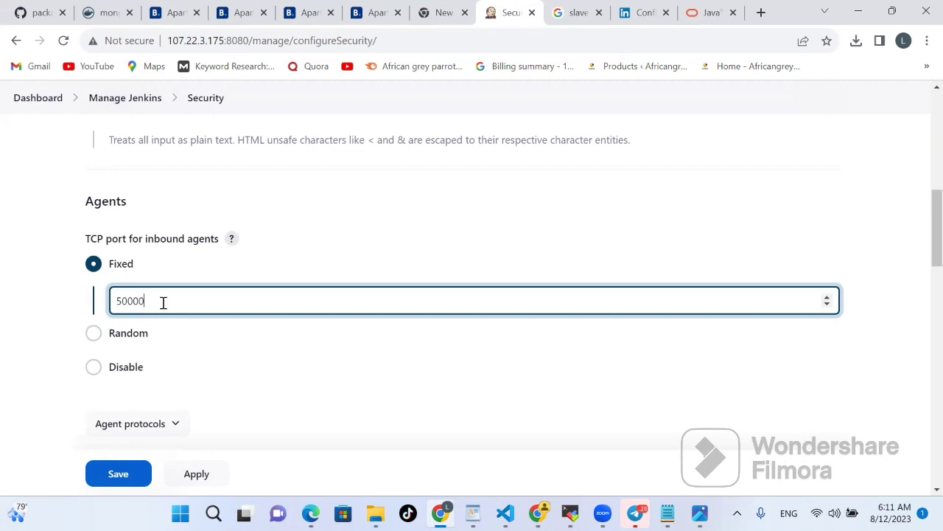
text(8080)
scroll(350, 386, down, 2)
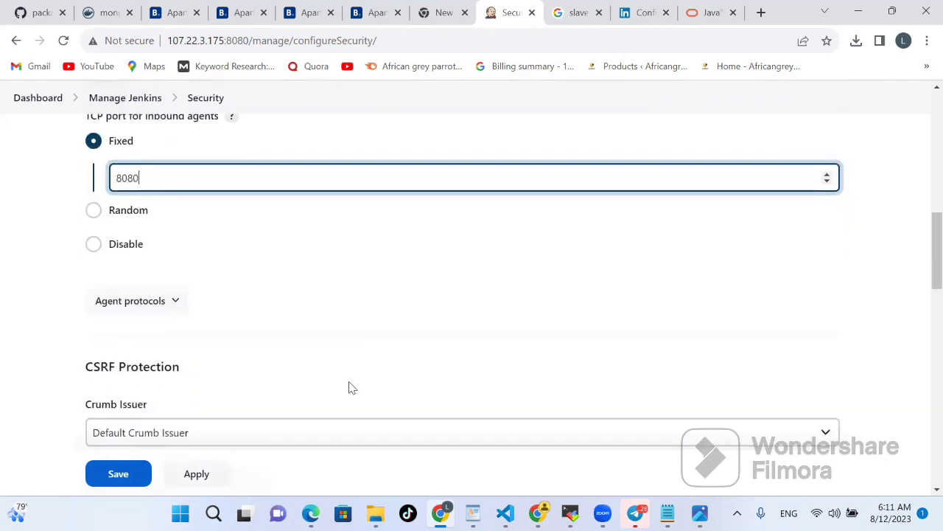
scroll(261, 320, up, 5)
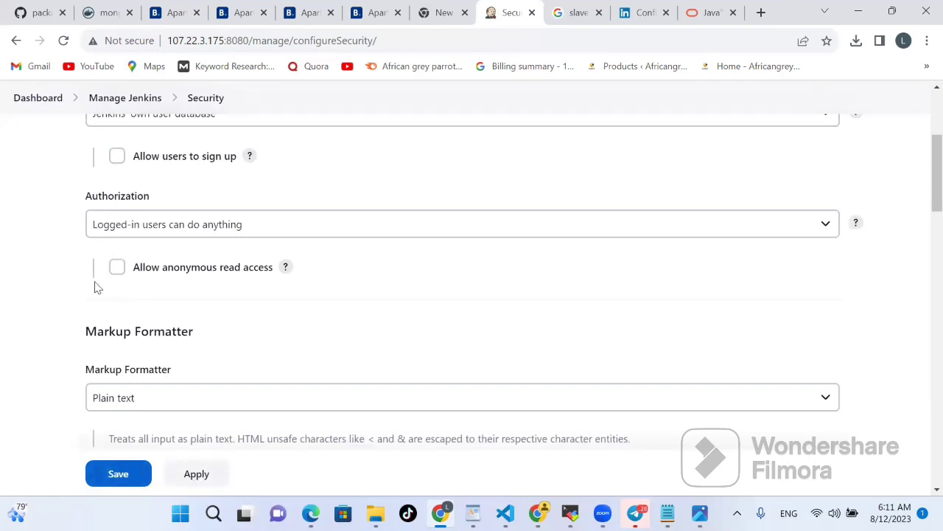
click(63, 98)
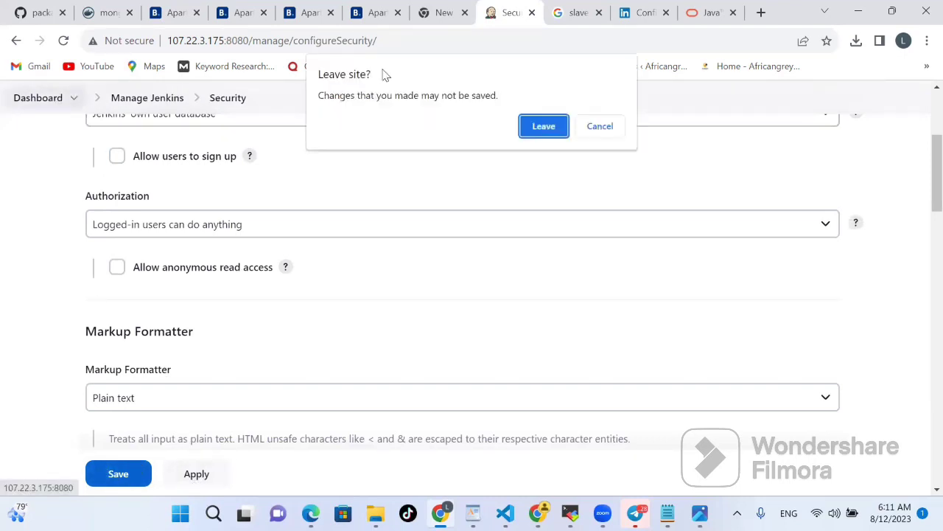
click(544, 125)
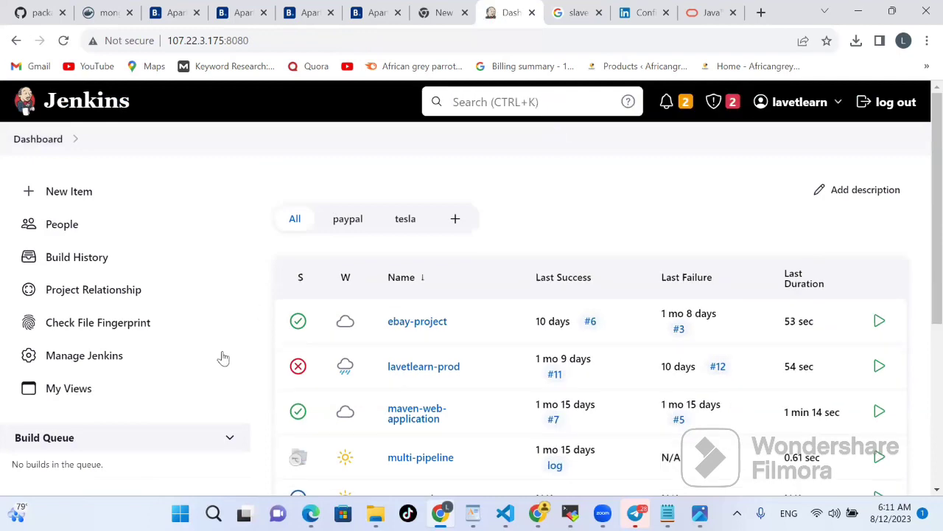
Step: Open the System configuration in Manage Jenkins and find the Jenkins URL under Jenkins Location
click(98, 360)
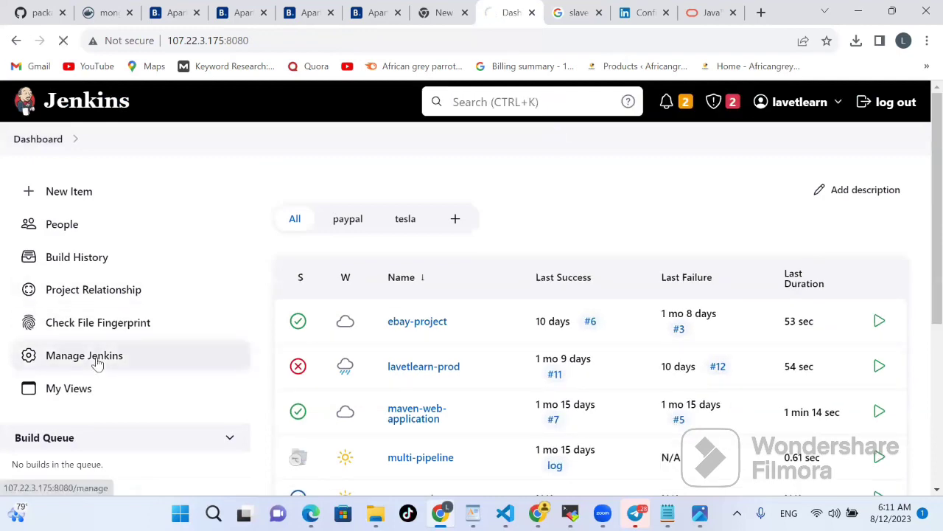
scroll(504, 378, down, 5)
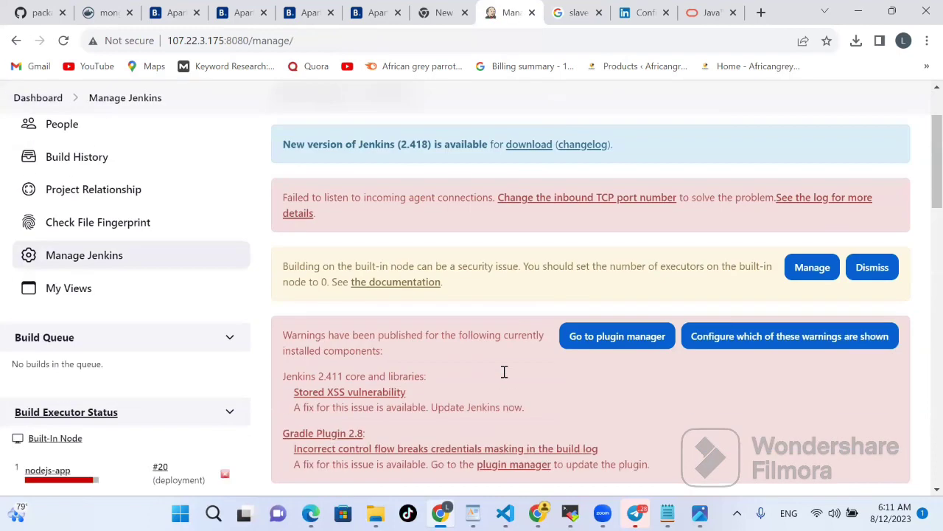
scroll(504, 378, down, 1)
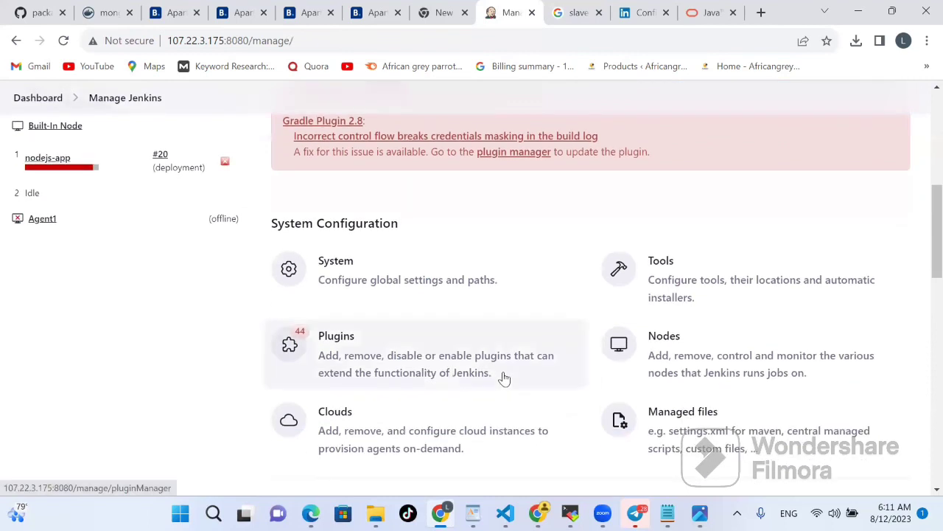
click(436, 278)
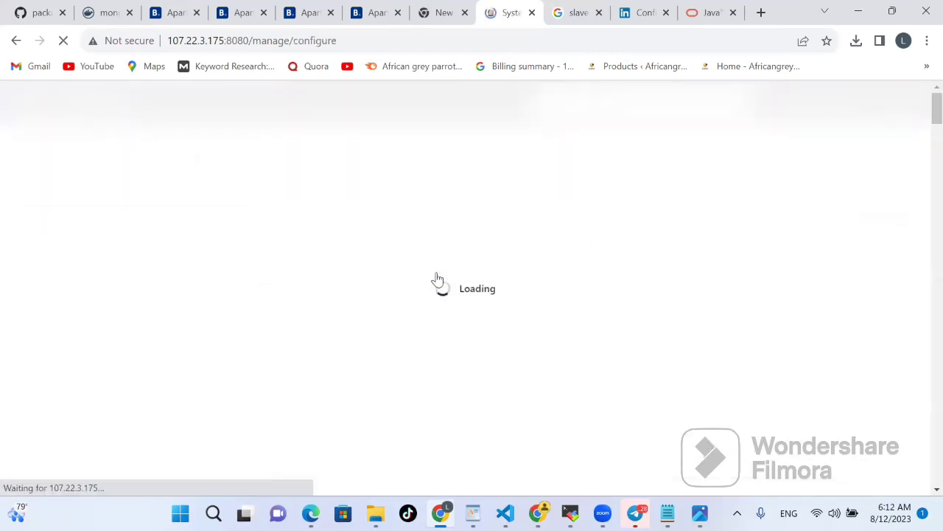
scroll(368, 343, down, 2)
scroll(378, 346, down, 6)
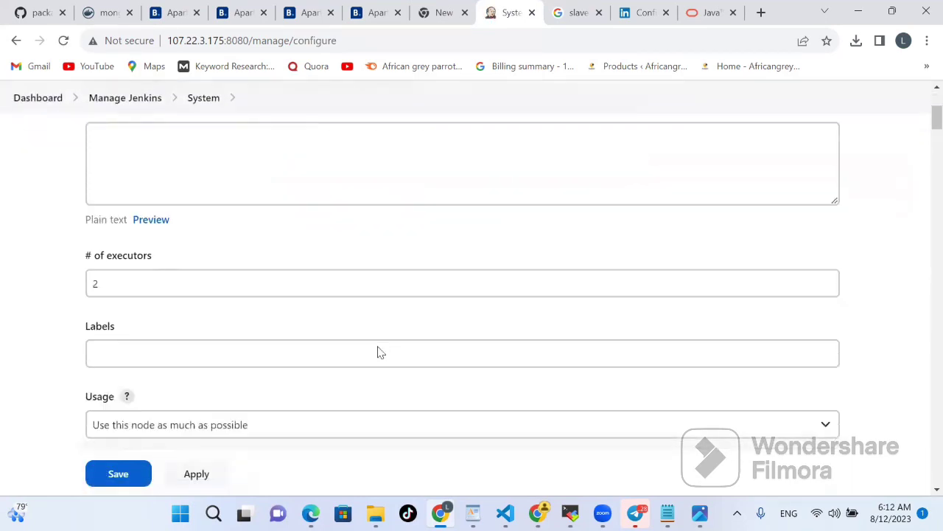
scroll(378, 352, down, 1)
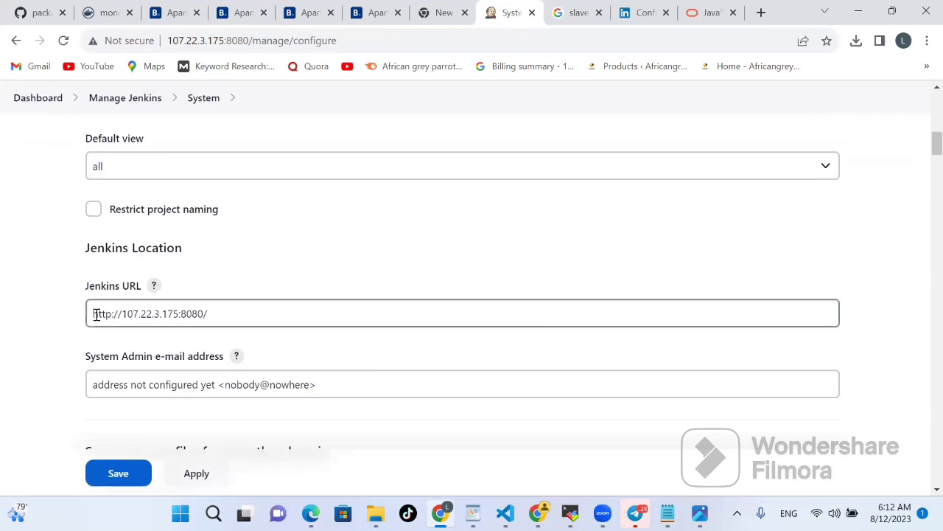
Step: Try 678 as the last part of the IP address in the Jenkins URL and restore it to 175
click(178, 315)
key(BackSpace)
key(BackSpace)
key(BackSpace)
text(678)
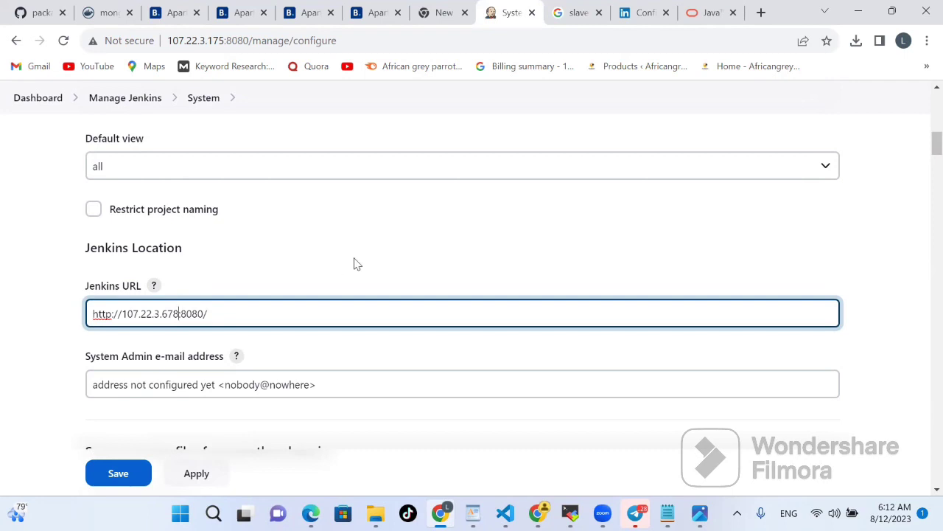
key(BackSpace)
key(BackSpace)
key(BackSpace)
text(175)
Step: Compare the Jenkins URL with the address in the browser and return to the dashboard without saving
drag(168, 41, 253, 41)
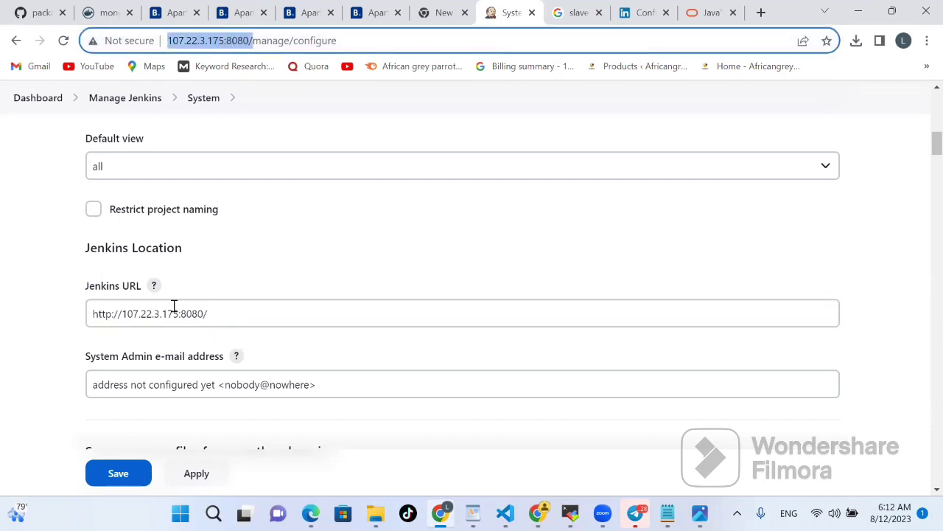
drag(120, 313, 225, 308)
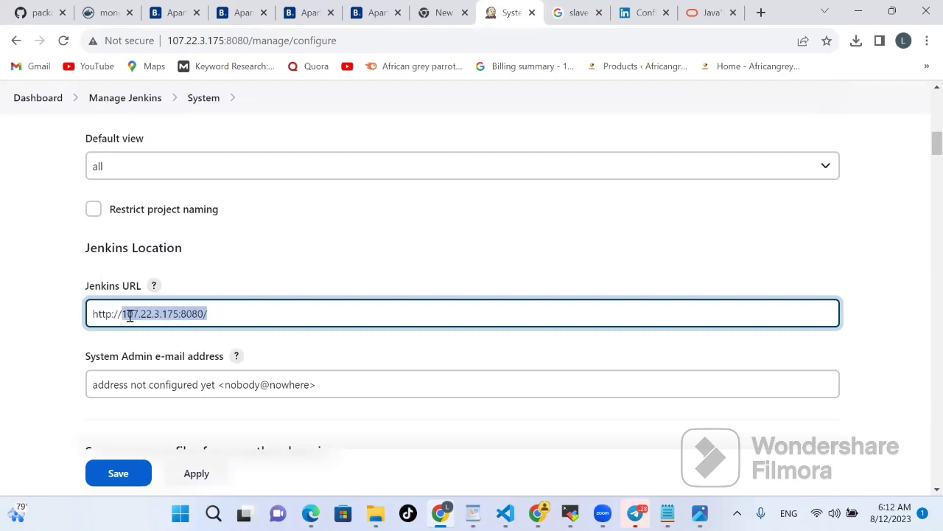
click(30, 388)
scroll(30, 388, up, 3)
scroll(29, 389, up, 3)
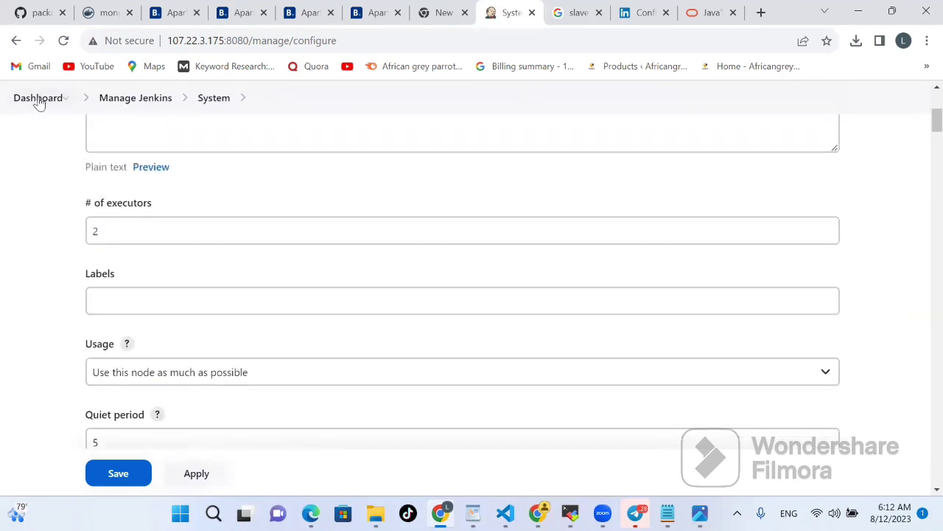
click(37, 98)
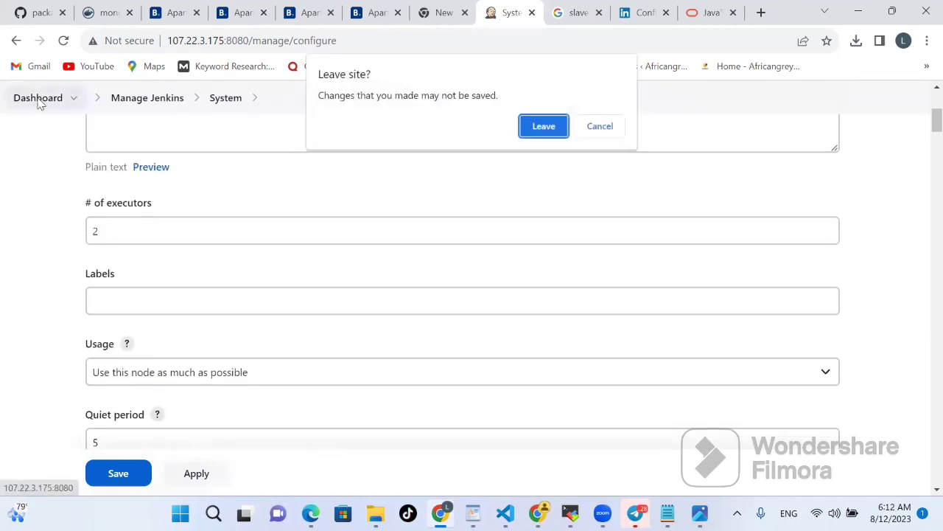
click(544, 126)
Step: Reopen Agent1 from the Nodes list and highlight the Unix curl command for agent.jar
scroll(162, 365, down, 1)
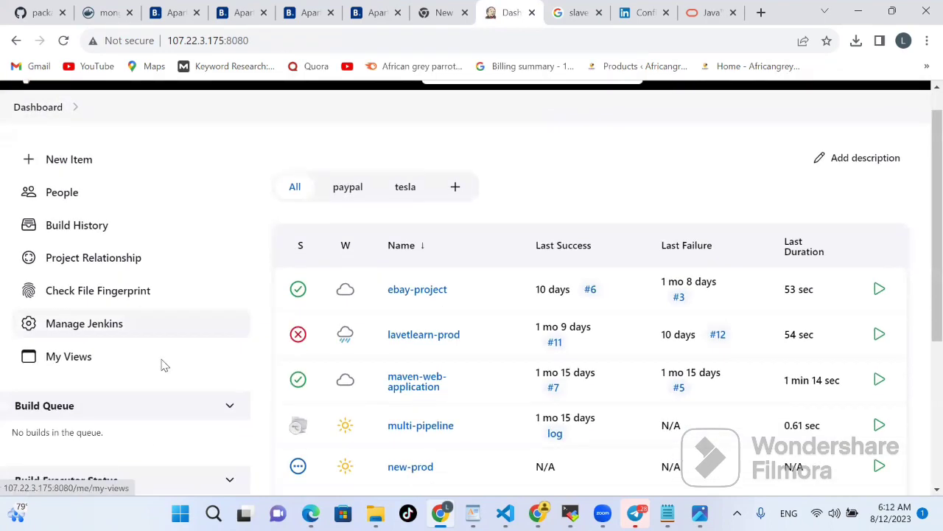
click(94, 310)
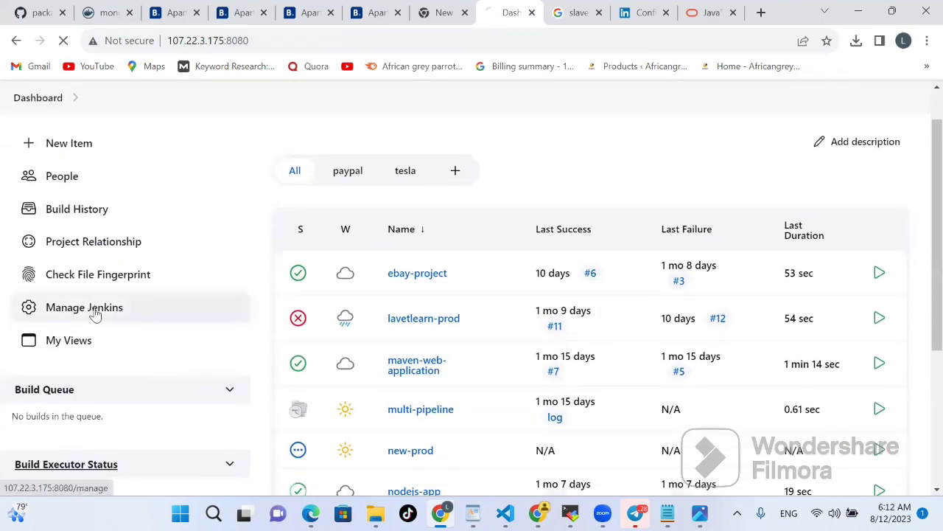
scroll(702, 298, down, 3)
scroll(702, 301, down, 2)
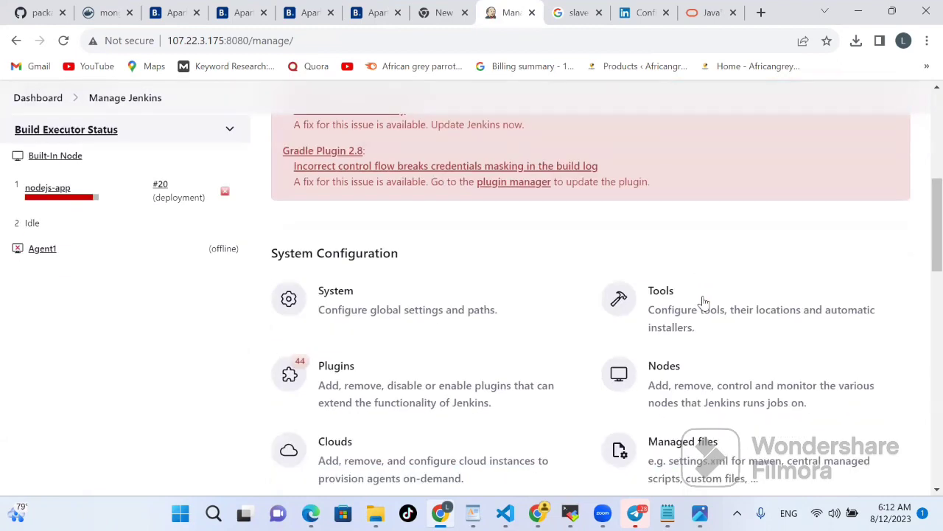
click(681, 378)
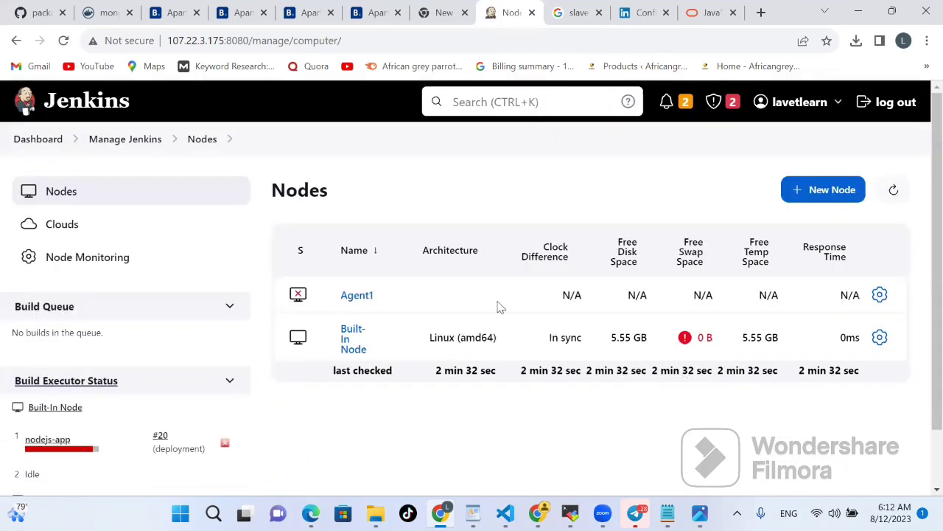
click(358, 300)
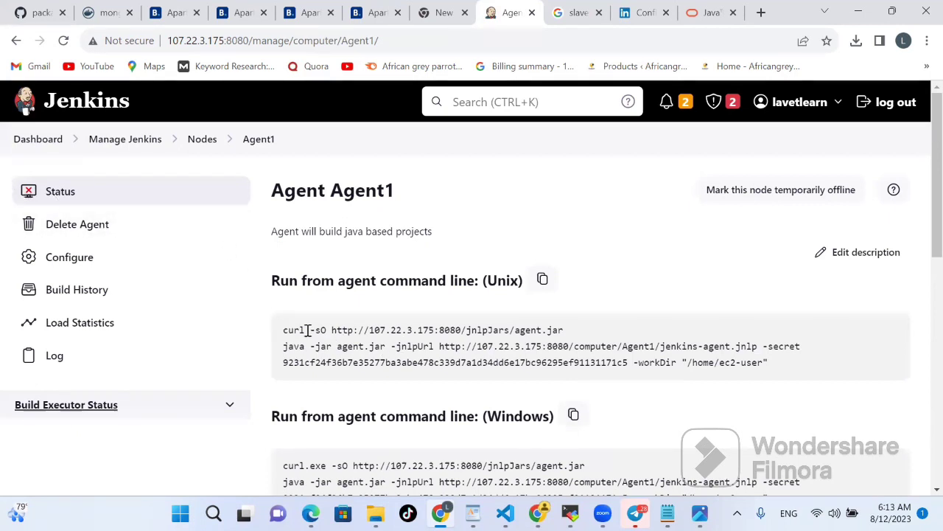
drag(282, 328, 562, 319)
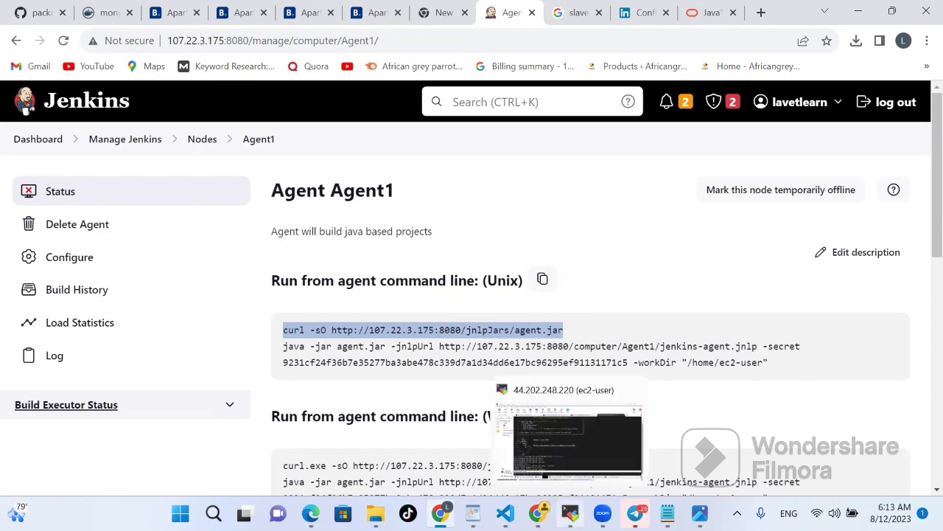
Step: Switch to the MobaXterm session on the agent instance, install Java with "sudo yum install java", accept the packages, and check it with "java --version"
click(572, 512)
click(370, 437)
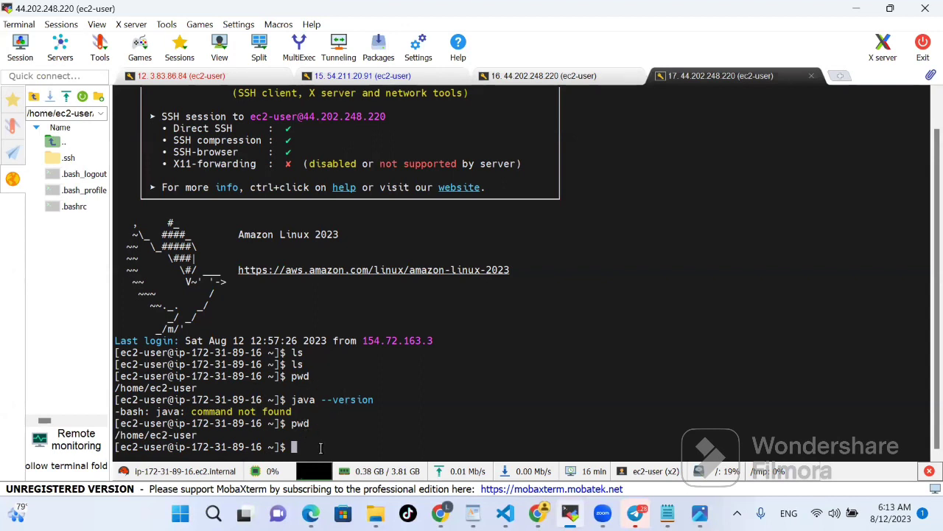
text(sudo yum install)
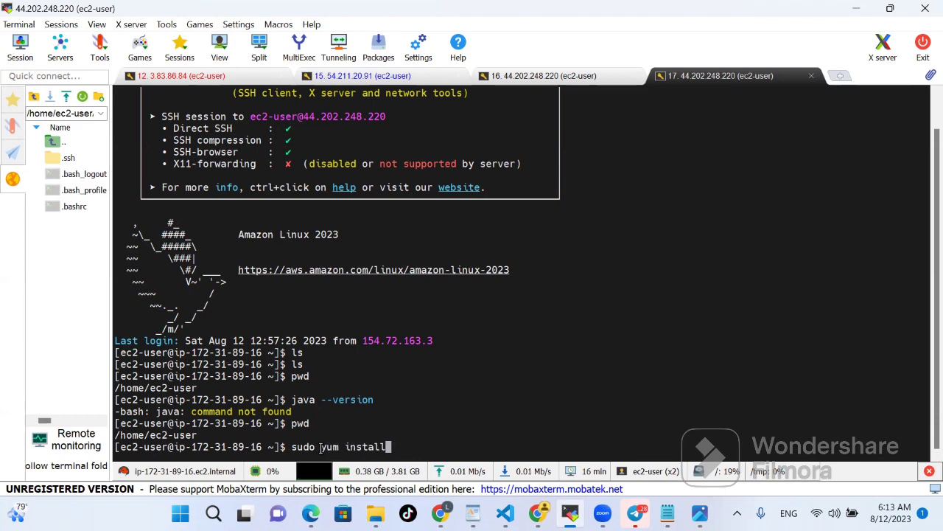
text( java)
key(Return)
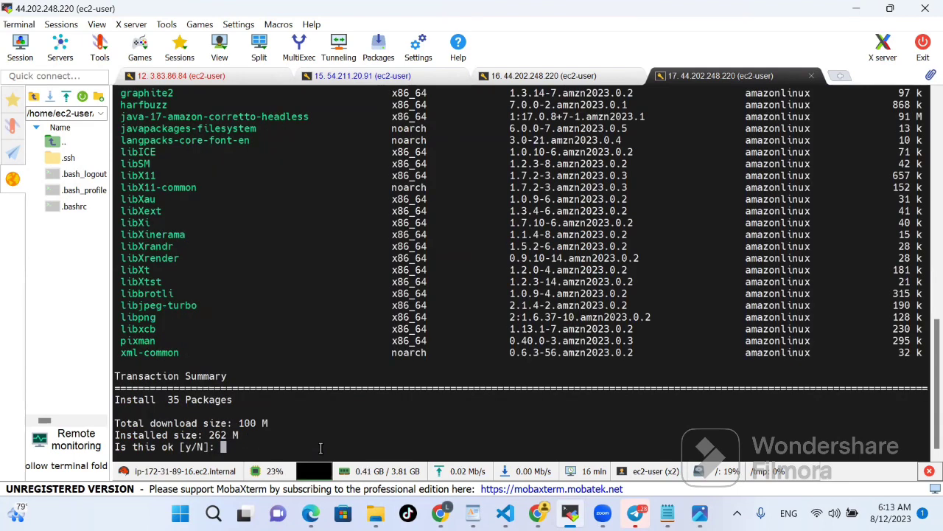
text(y)
key(Return)
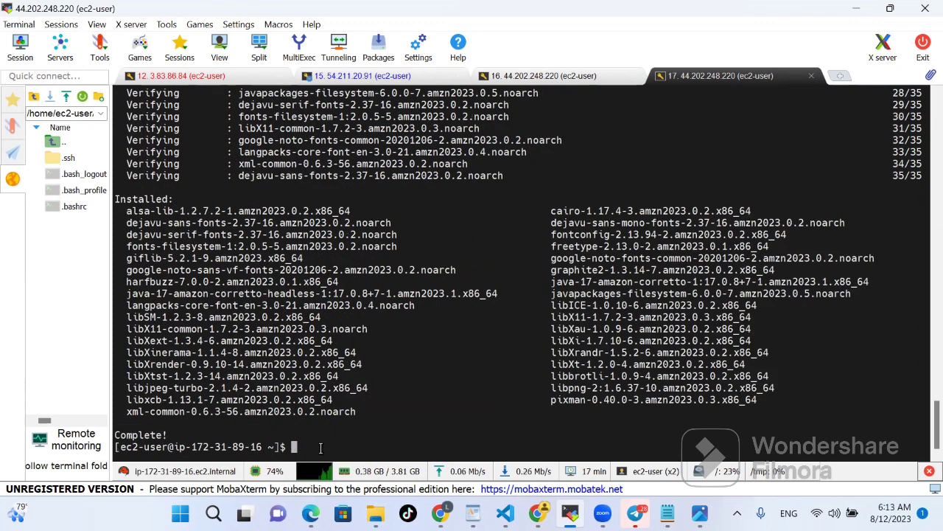
text(java --version)
key(Return)
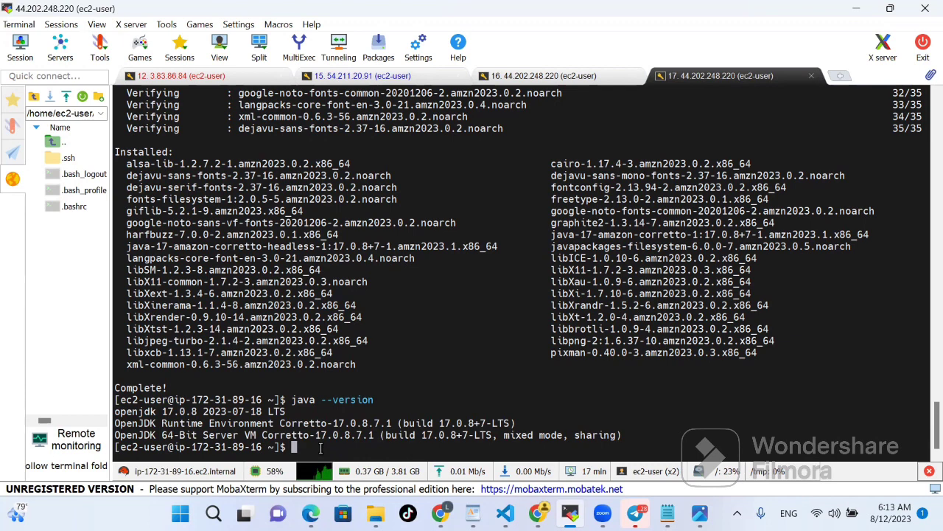
mouse_move(537, 513)
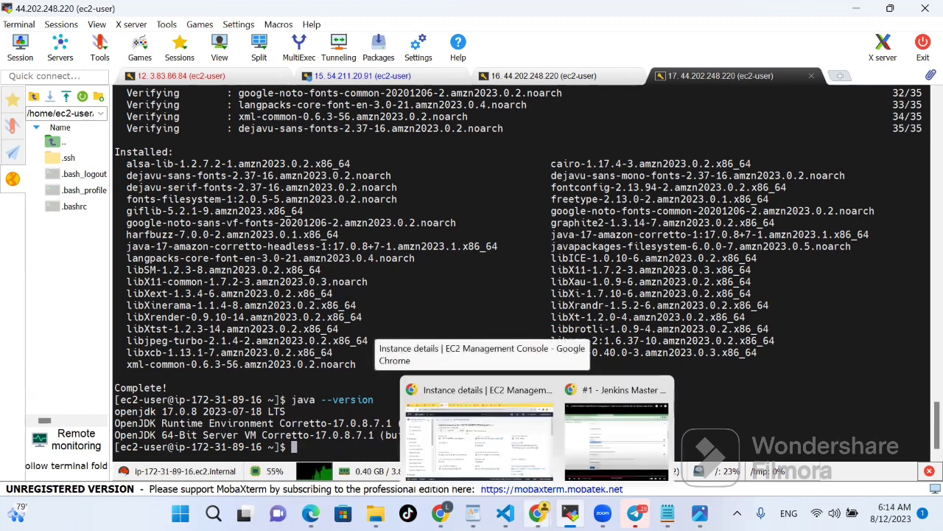
mouse_move(447, 509)
click(464, 455)
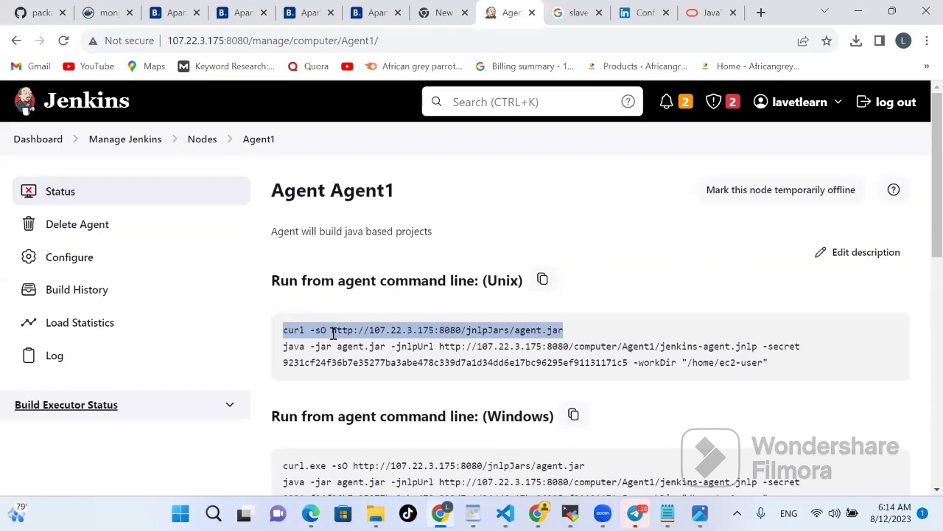
click(570, 513)
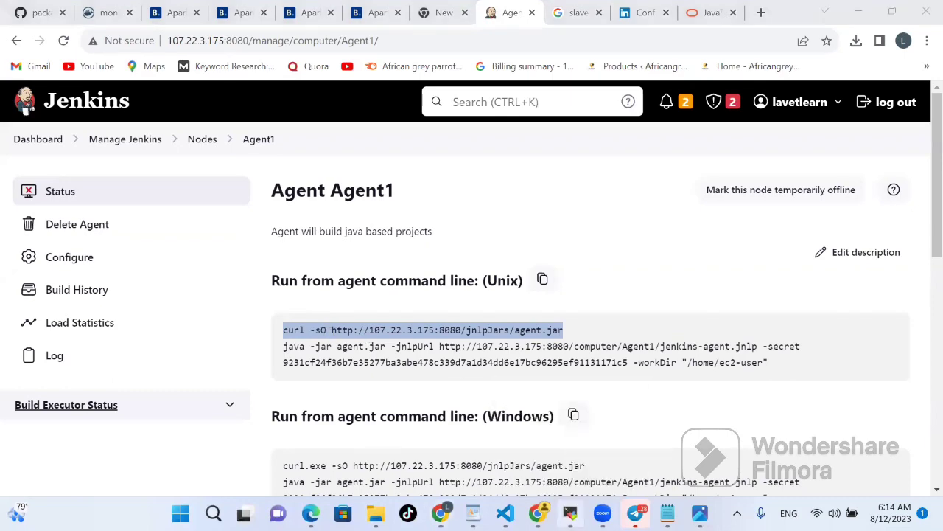
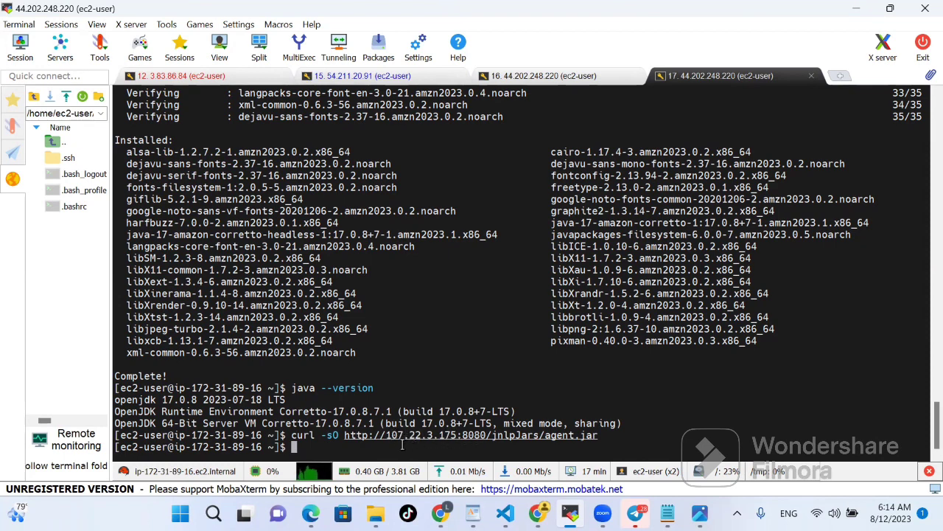
Step: Copy the Unix java -jar agent.jar command from the Agent1 page in Chrome, including the agent secret, and run it in the MobaXterm session
mouse_move(439, 512)
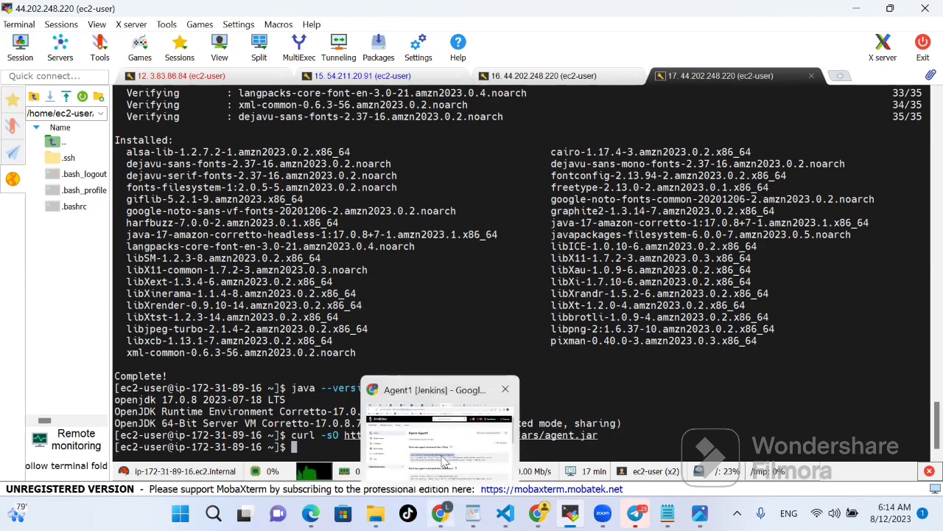
click(442, 457)
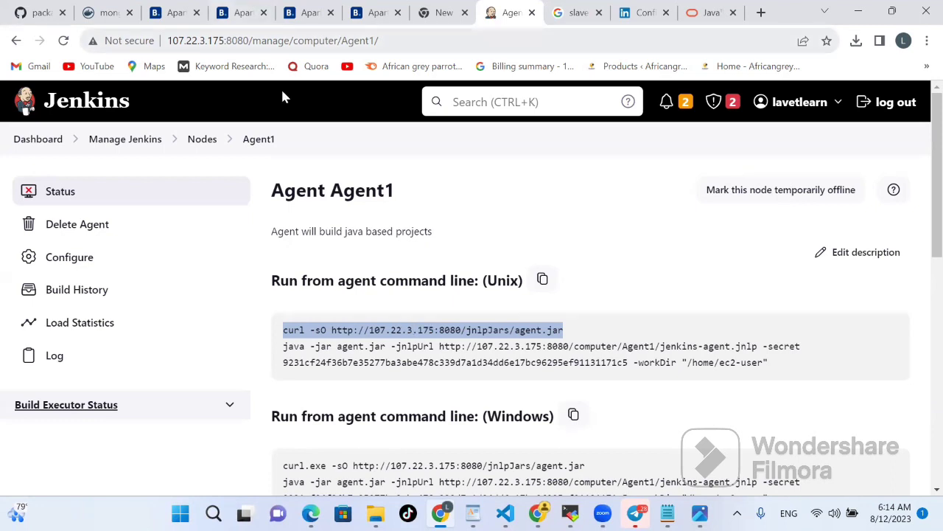
click(382, 322)
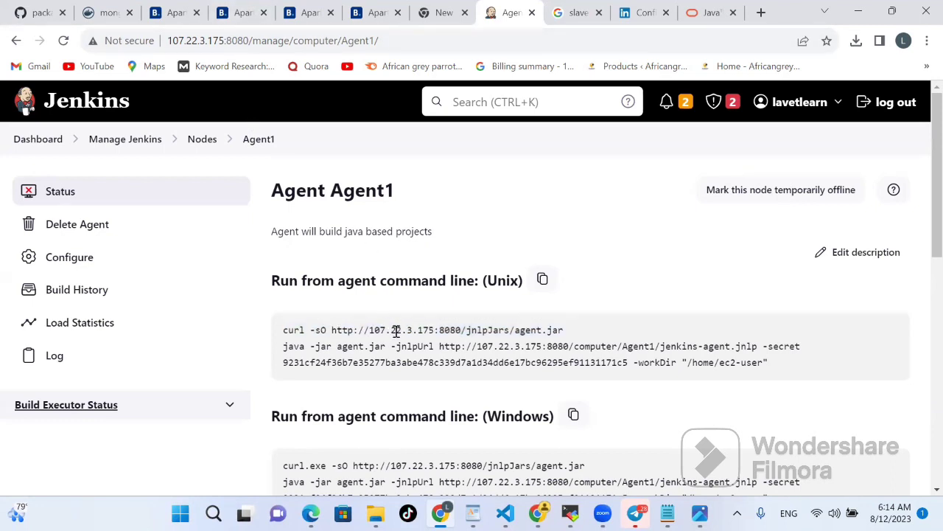
drag(283, 347, 787, 368)
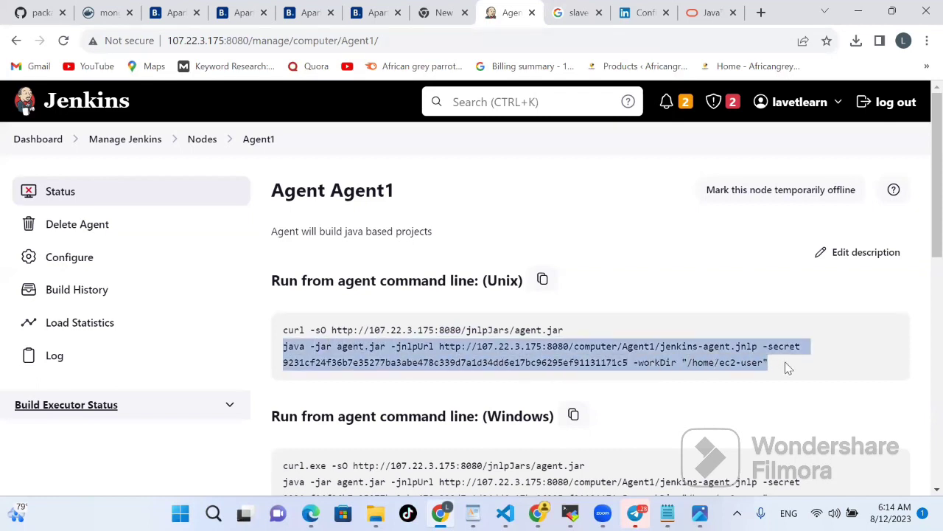
click(571, 514)
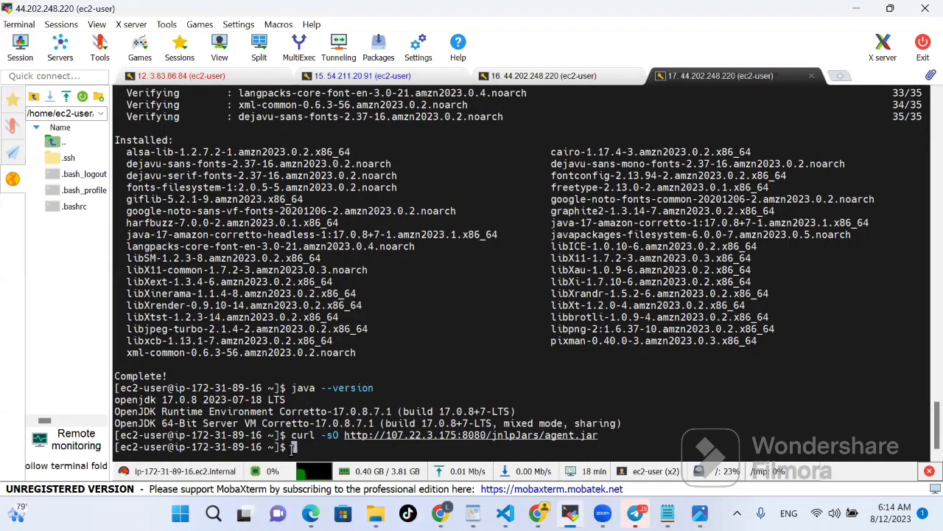
right_click(293, 447)
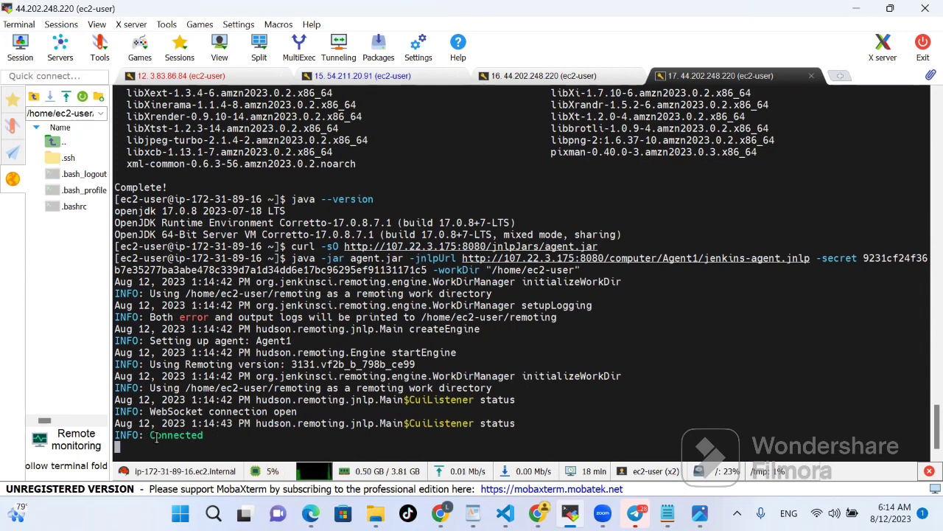
Step: Check Agent1's connection in the Jenkins Nodes list, on its status page and in the MobaXterm agent output, returning to the Nodes list in Chrome
click(439, 514)
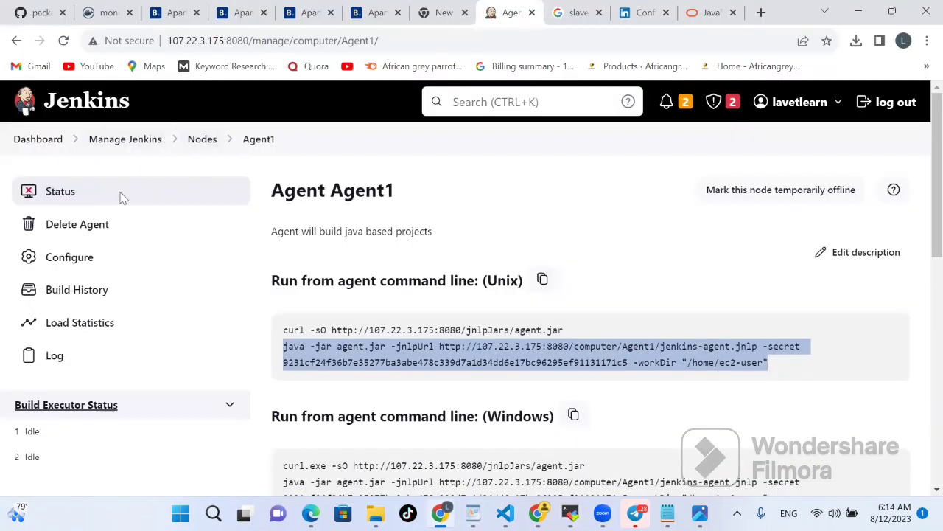
click(199, 140)
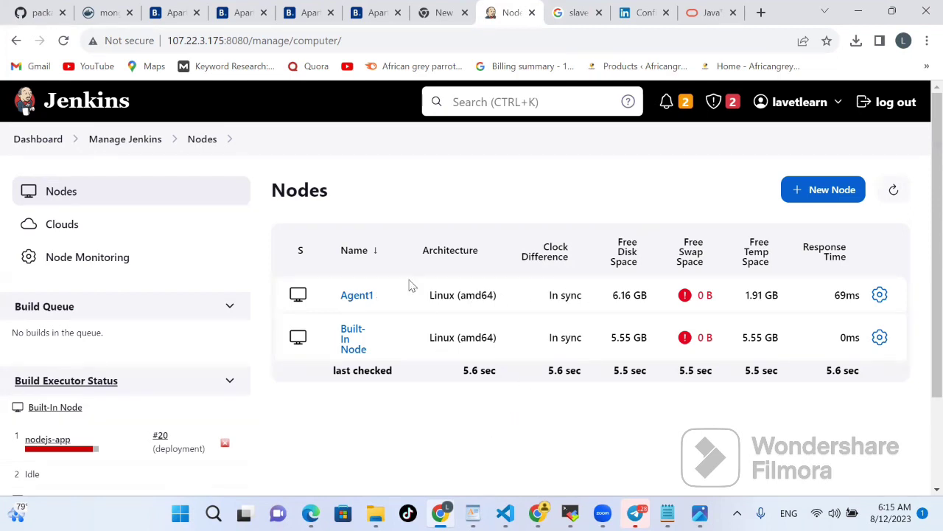
click(357, 301)
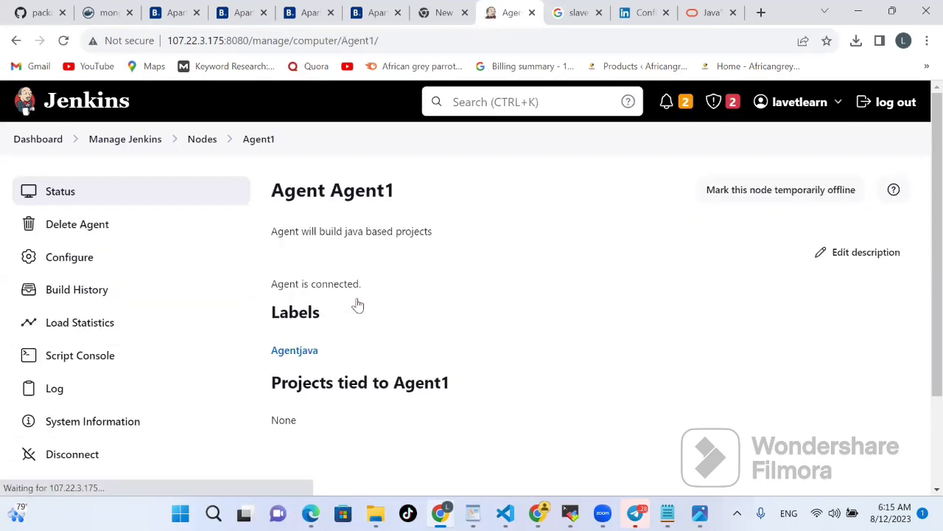
click(206, 141)
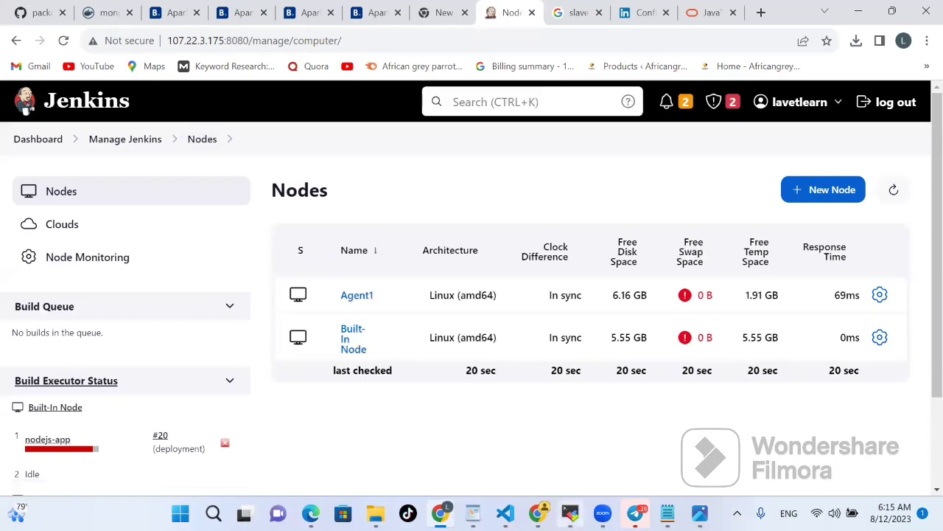
click(570, 513)
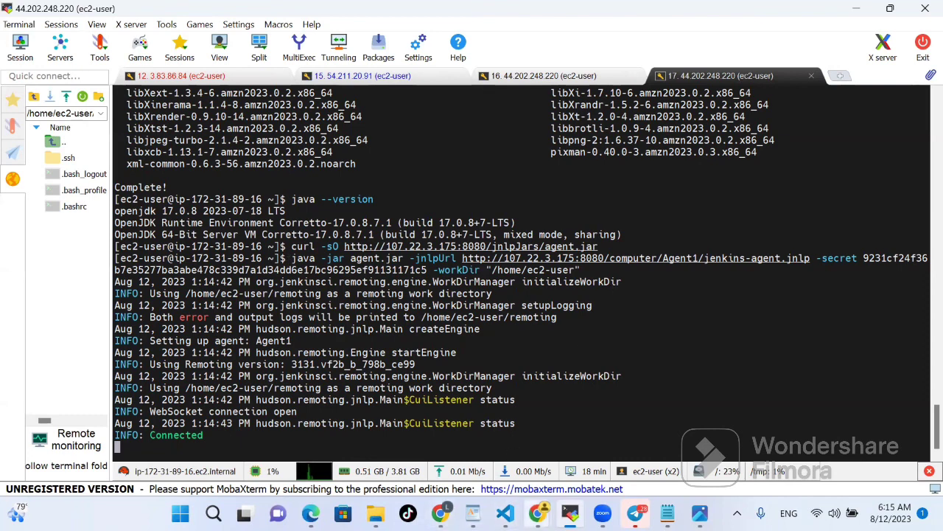
click(442, 512)
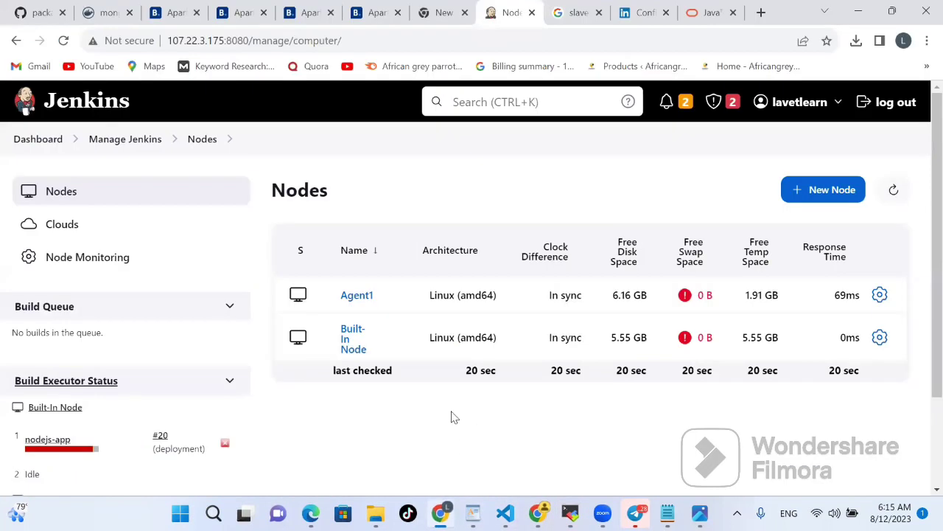